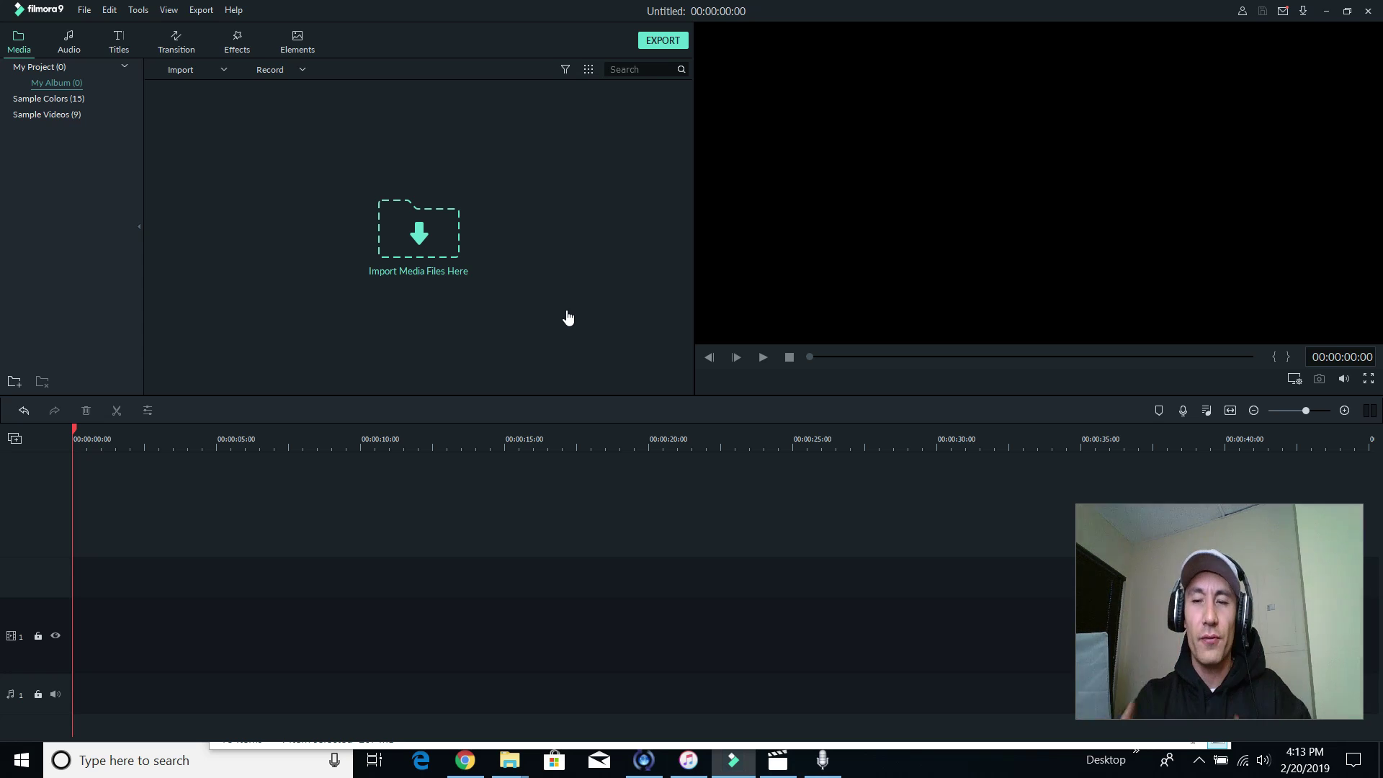
# Step: Import VID_20190220_190138 from the Desktop and place it at the start of video track 1, matching the project settings to the media
pyautogui.click(429, 243)
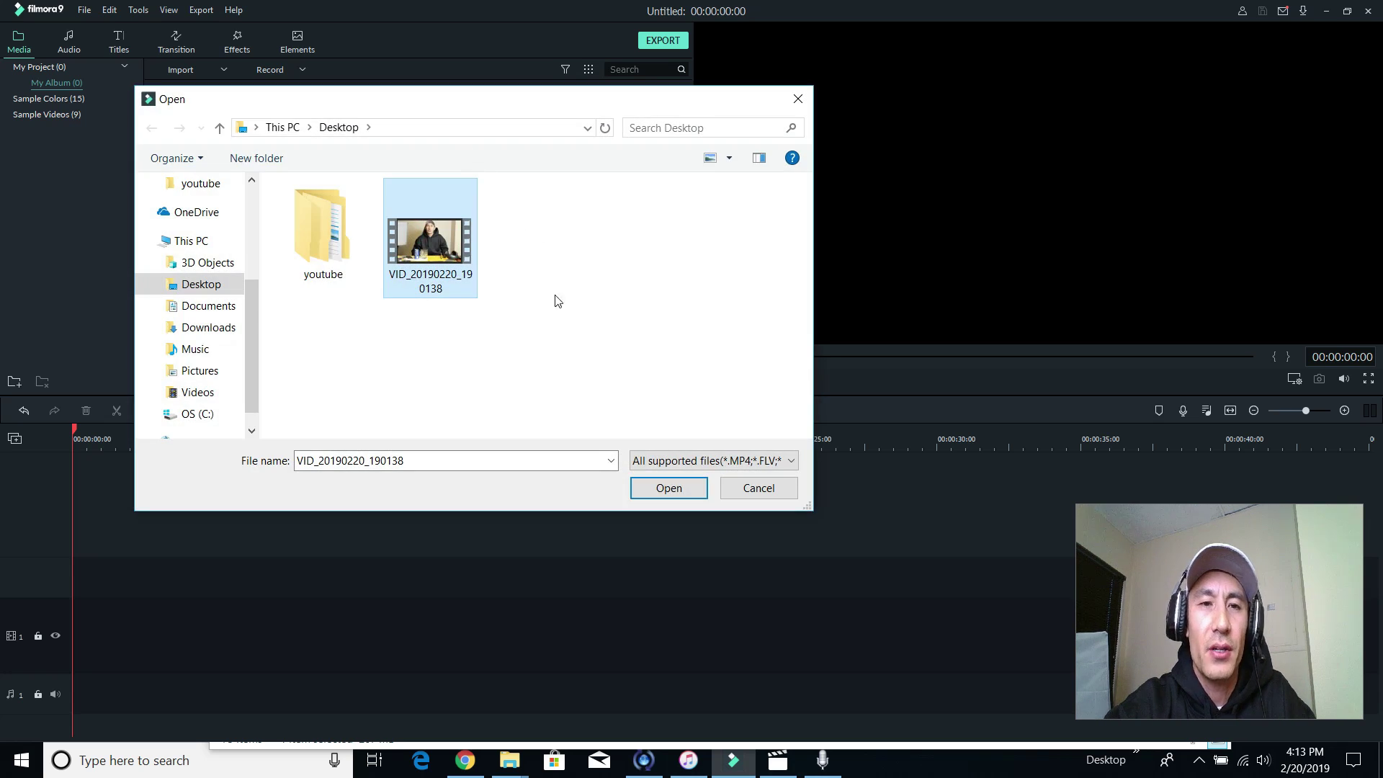
pyautogui.doubleClick(421, 246)
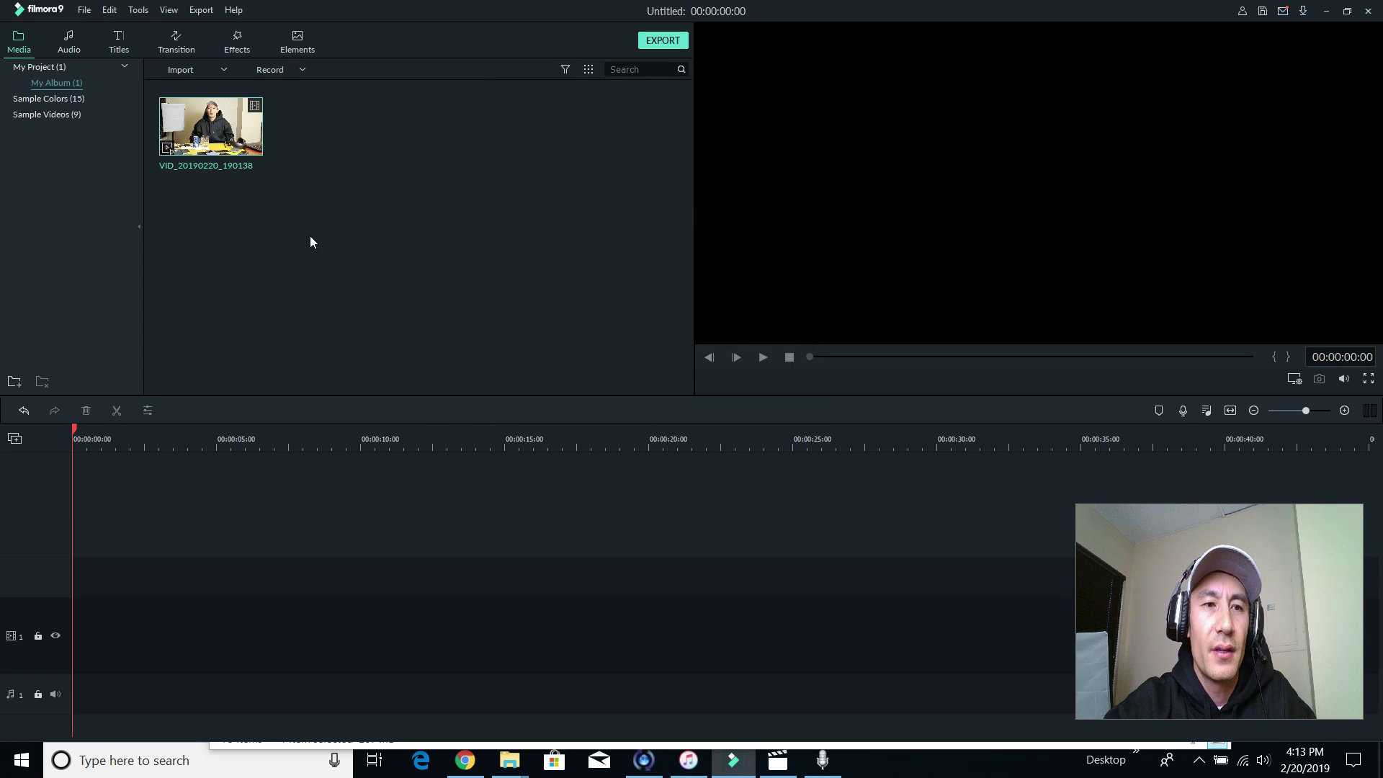
pyautogui.moveTo(240, 136); pyautogui.dragTo(69, 637)
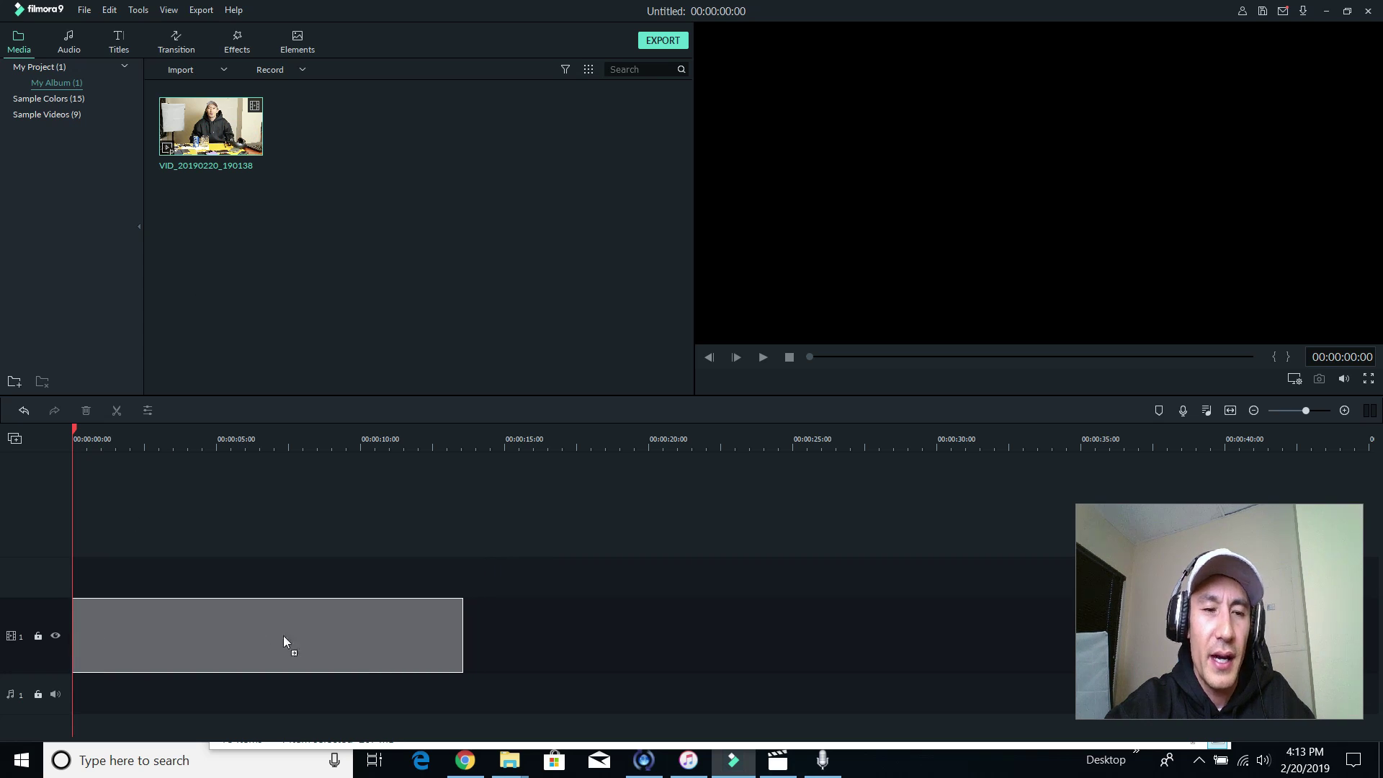
pyautogui.moveTo(283, 635); pyautogui.dragTo(284, 639)
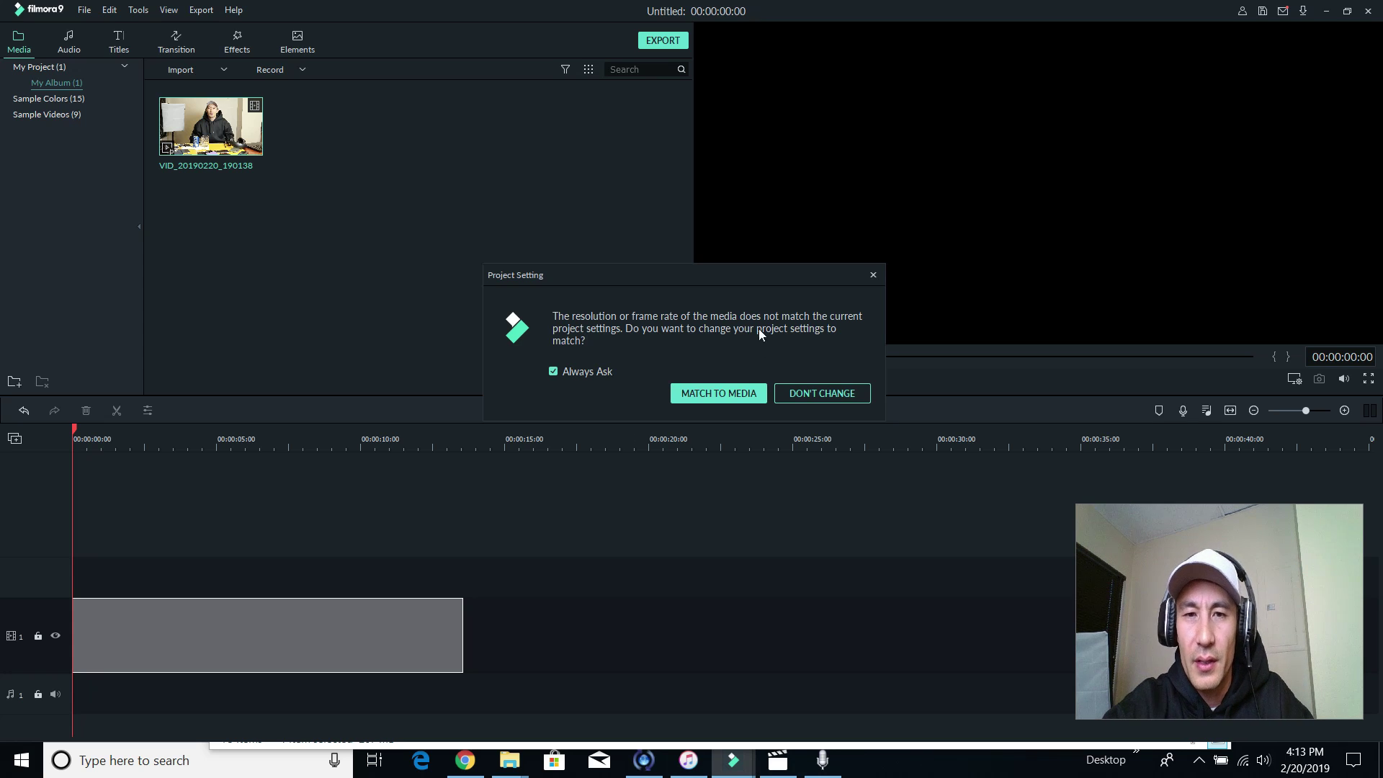
pyautogui.click(723, 394)
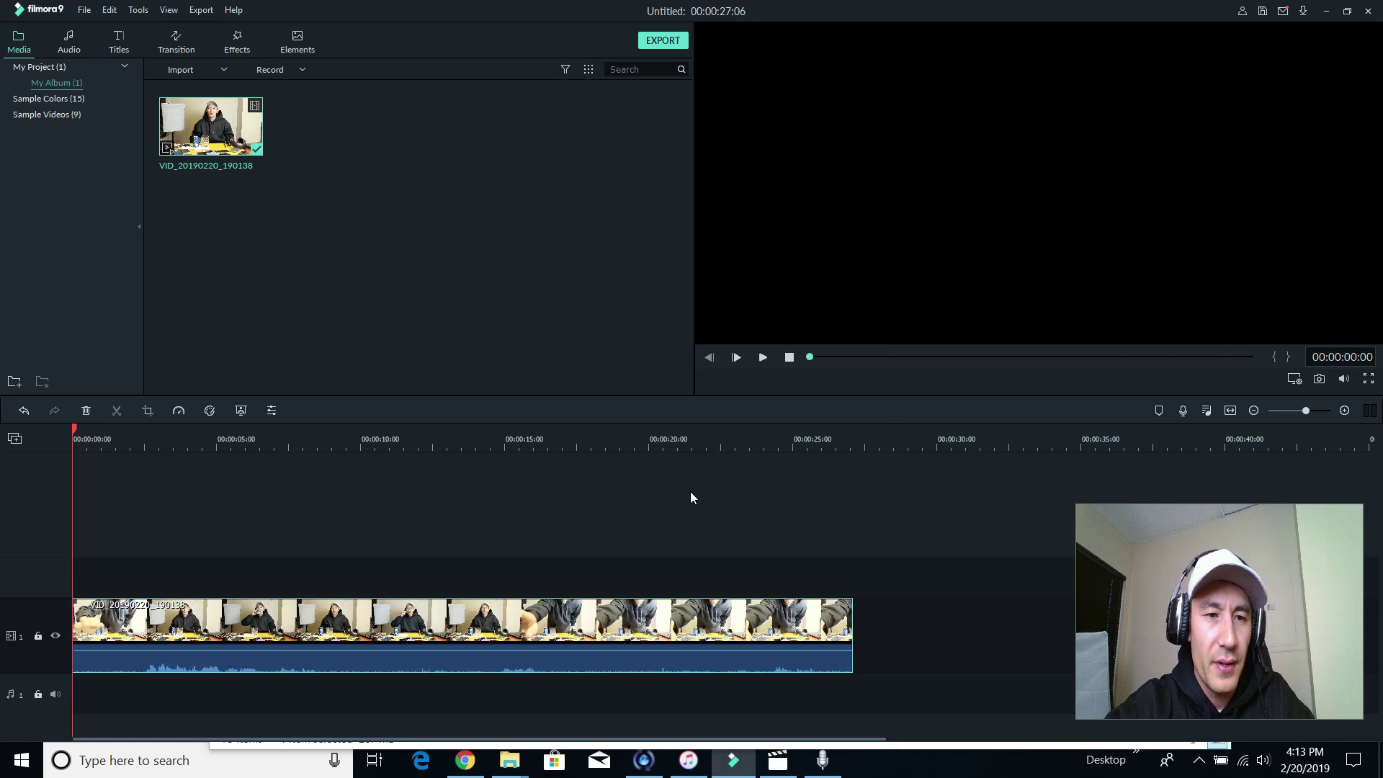
# Step: Split the clip at about 4 seconds and ripple delete the opening part before the split
pyautogui.click(763, 357)
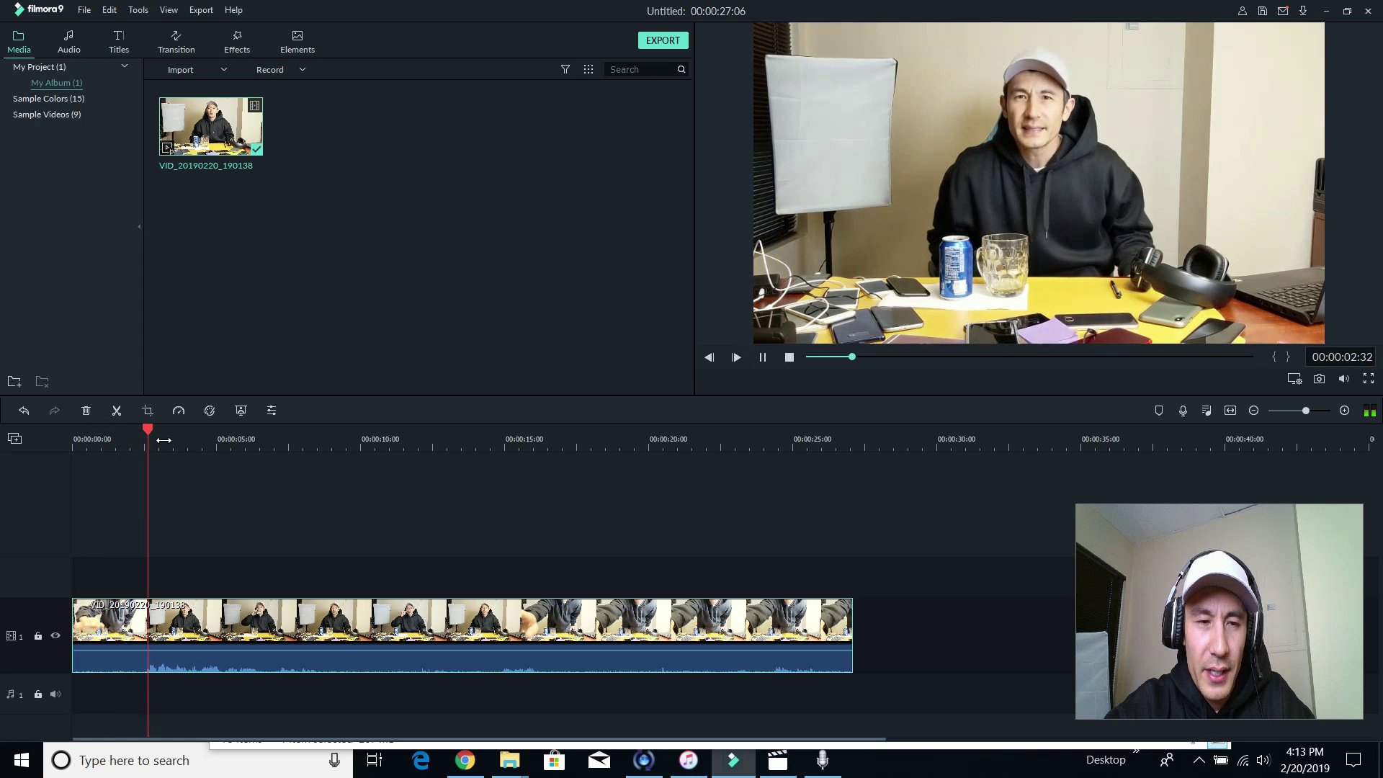
pyautogui.click(764, 357)
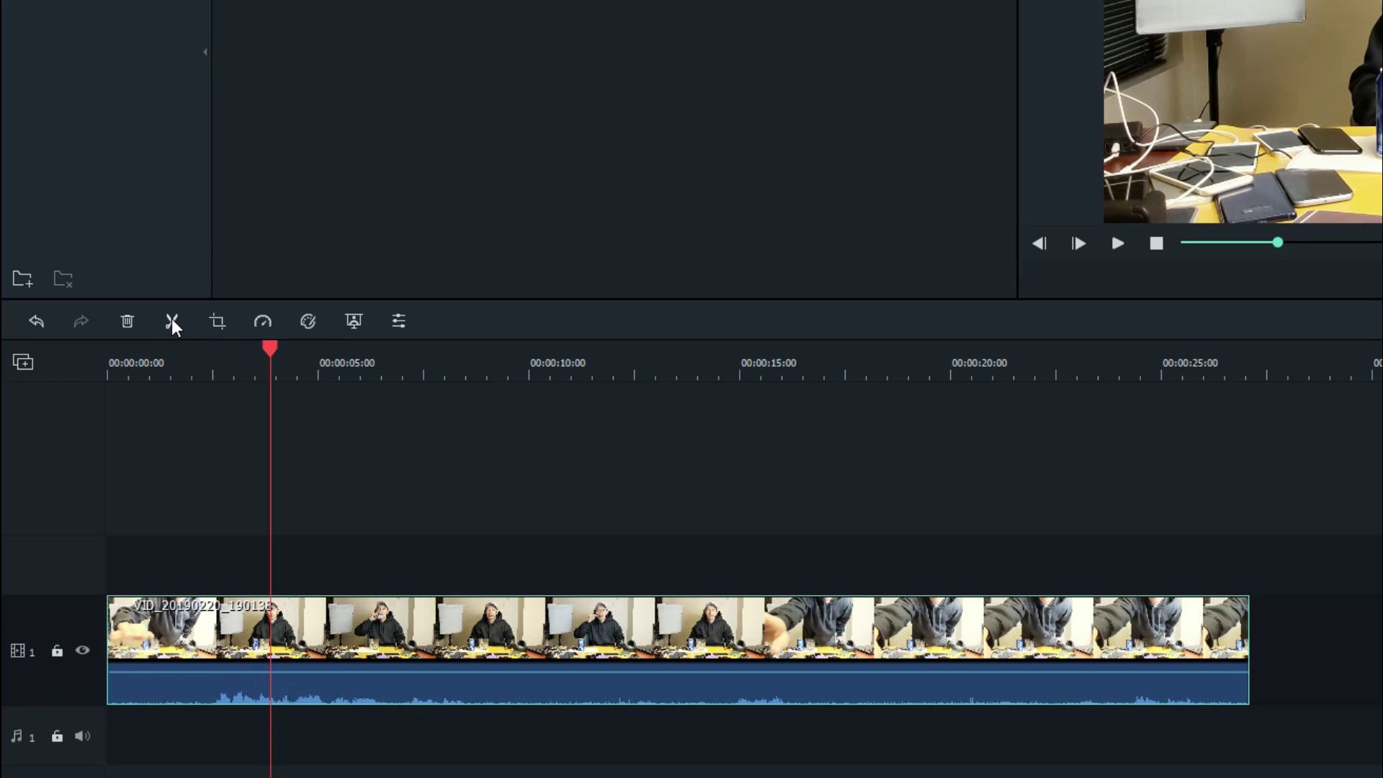
pyautogui.click(172, 321)
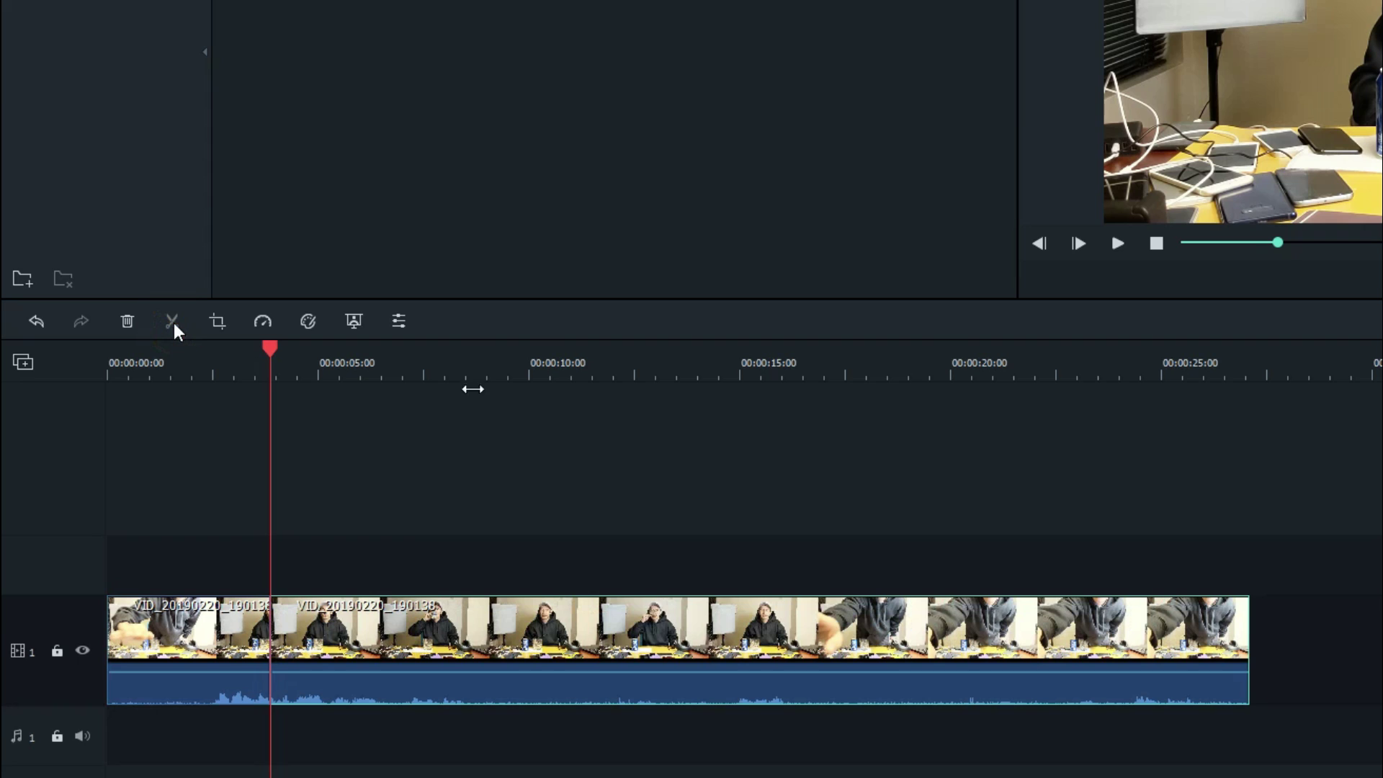
pyautogui.rightClick(186, 628)
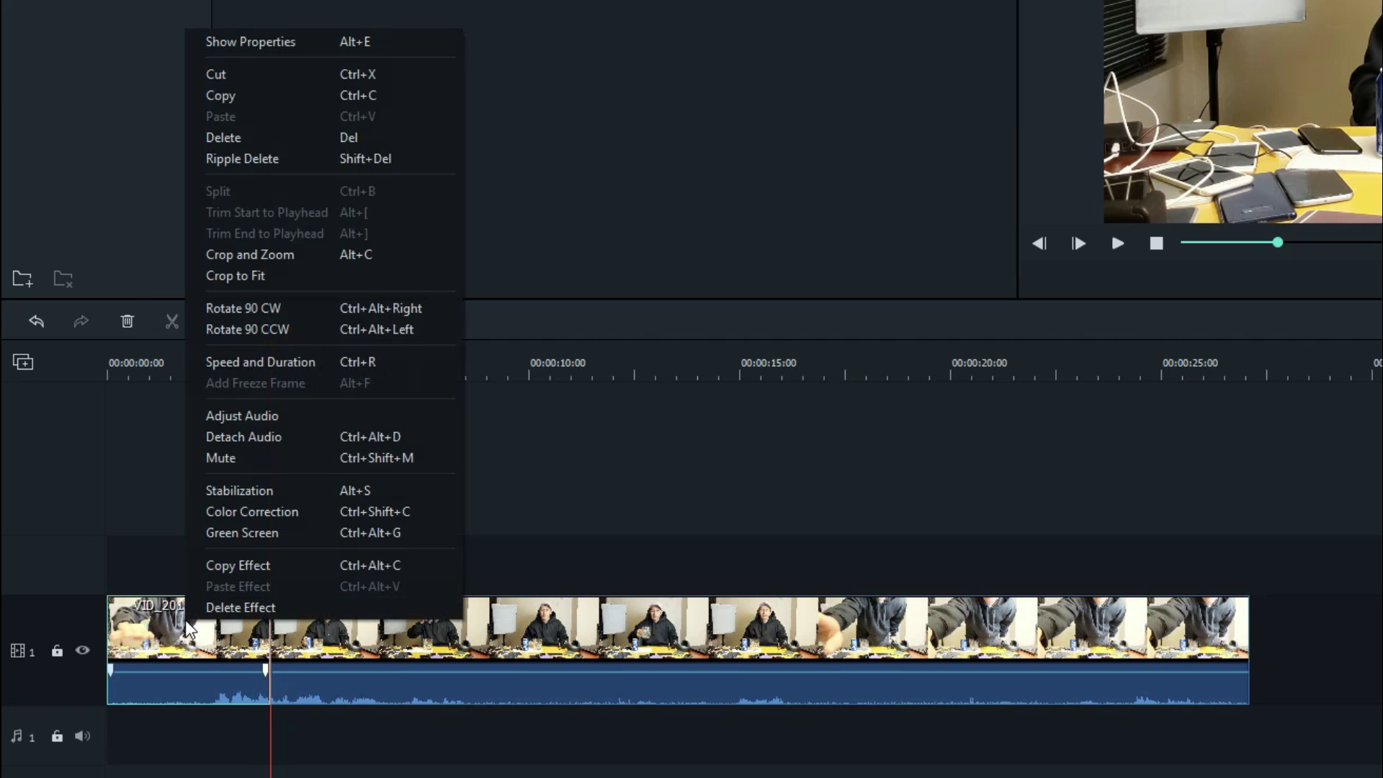
pyautogui.click(277, 153)
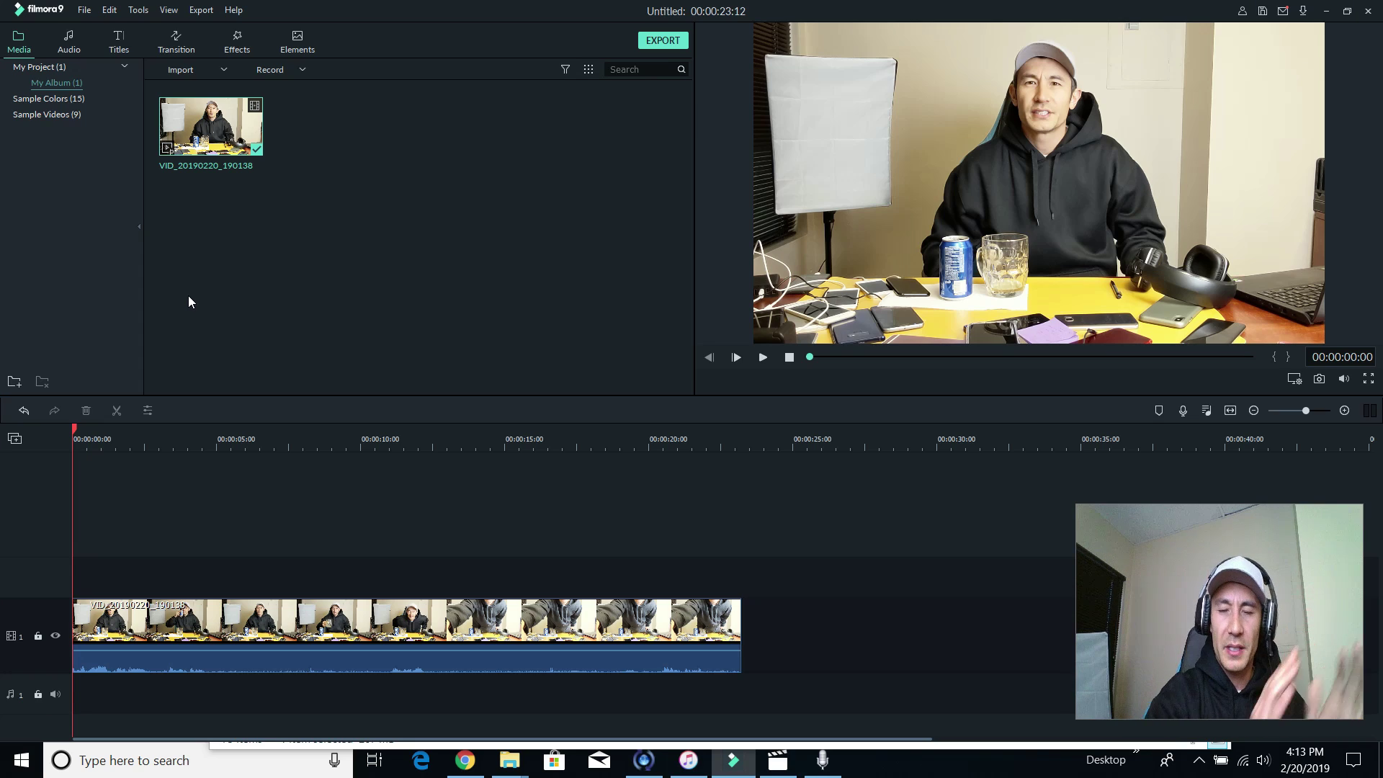
# Step: Isolate the section with the can by splitting the clip at about 00:00:04:30 and 00:00:09:02, and select that middle segment
pyautogui.click(763, 357)
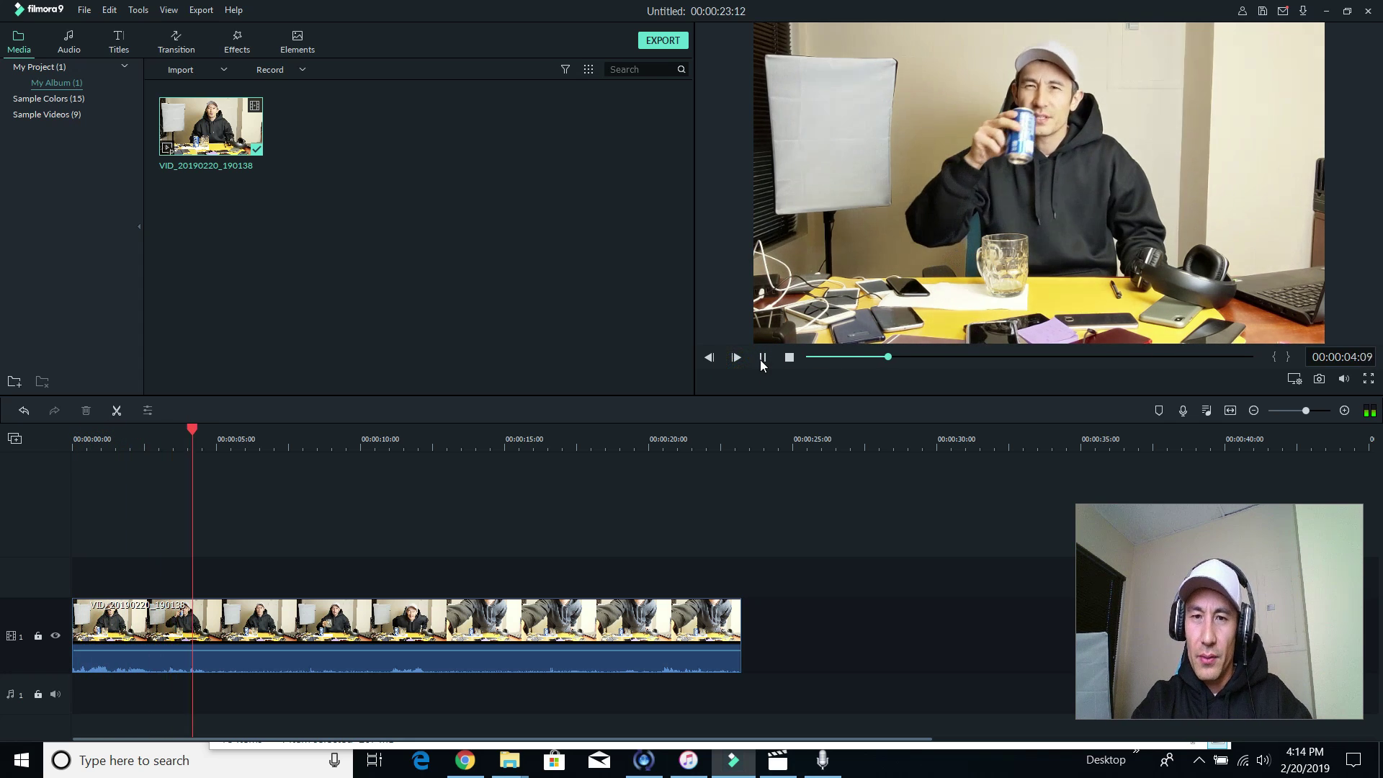
pyautogui.click(763, 357)
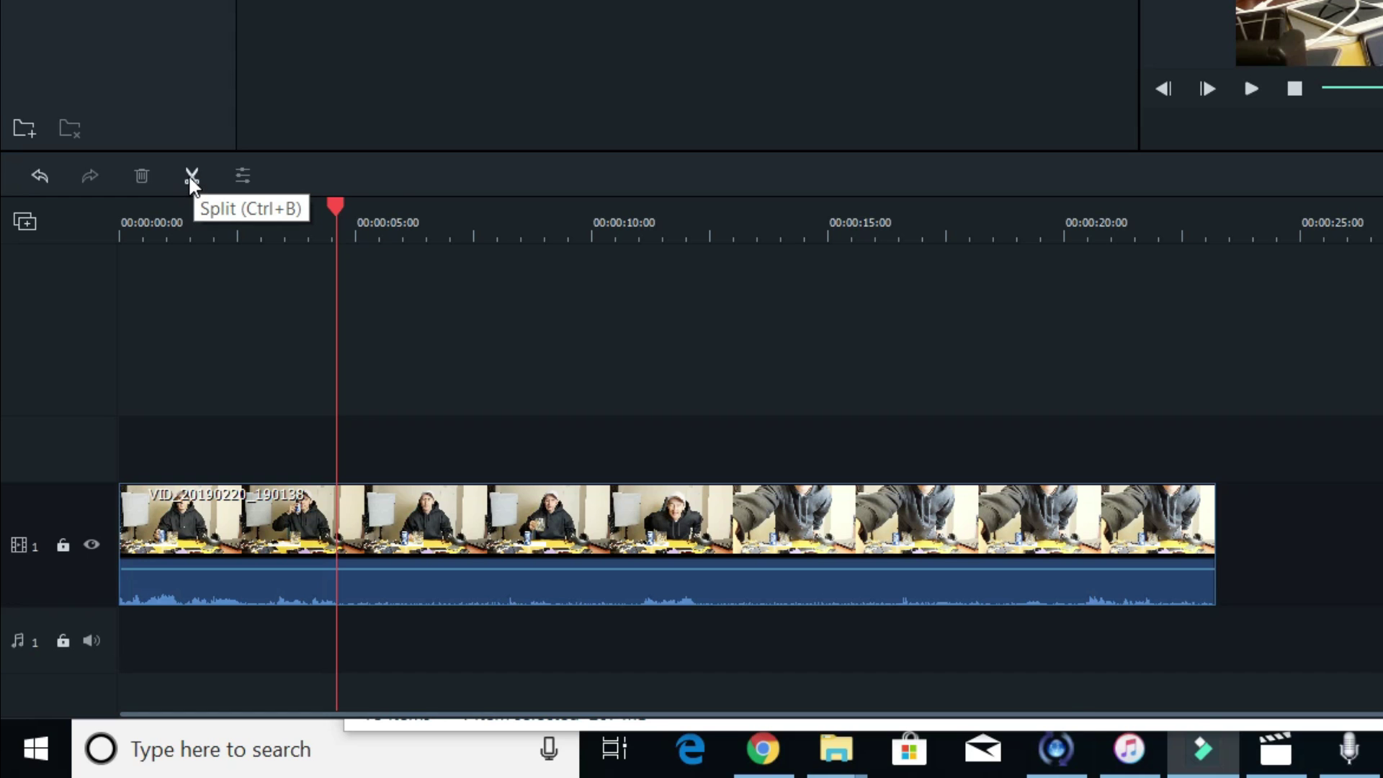
pyautogui.click(190, 175)
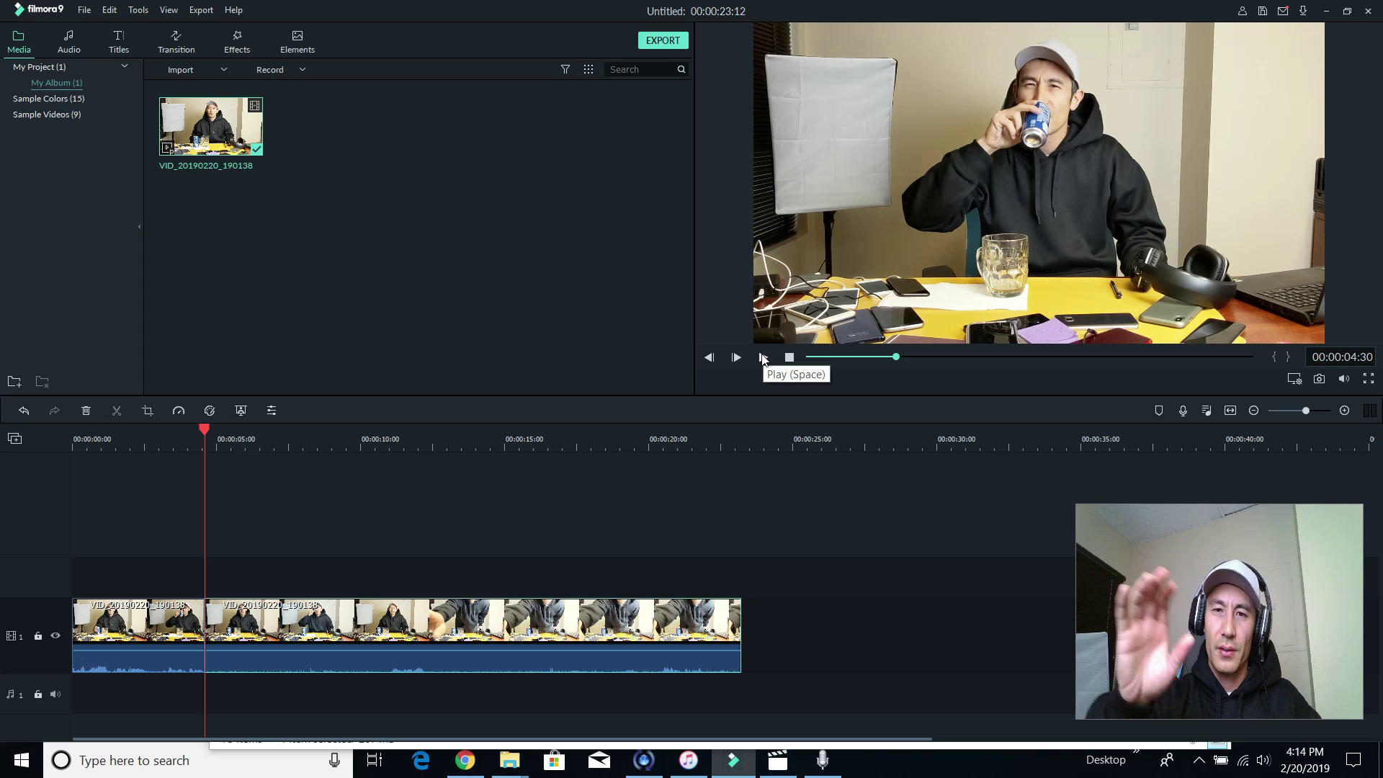
pyautogui.click(764, 358)
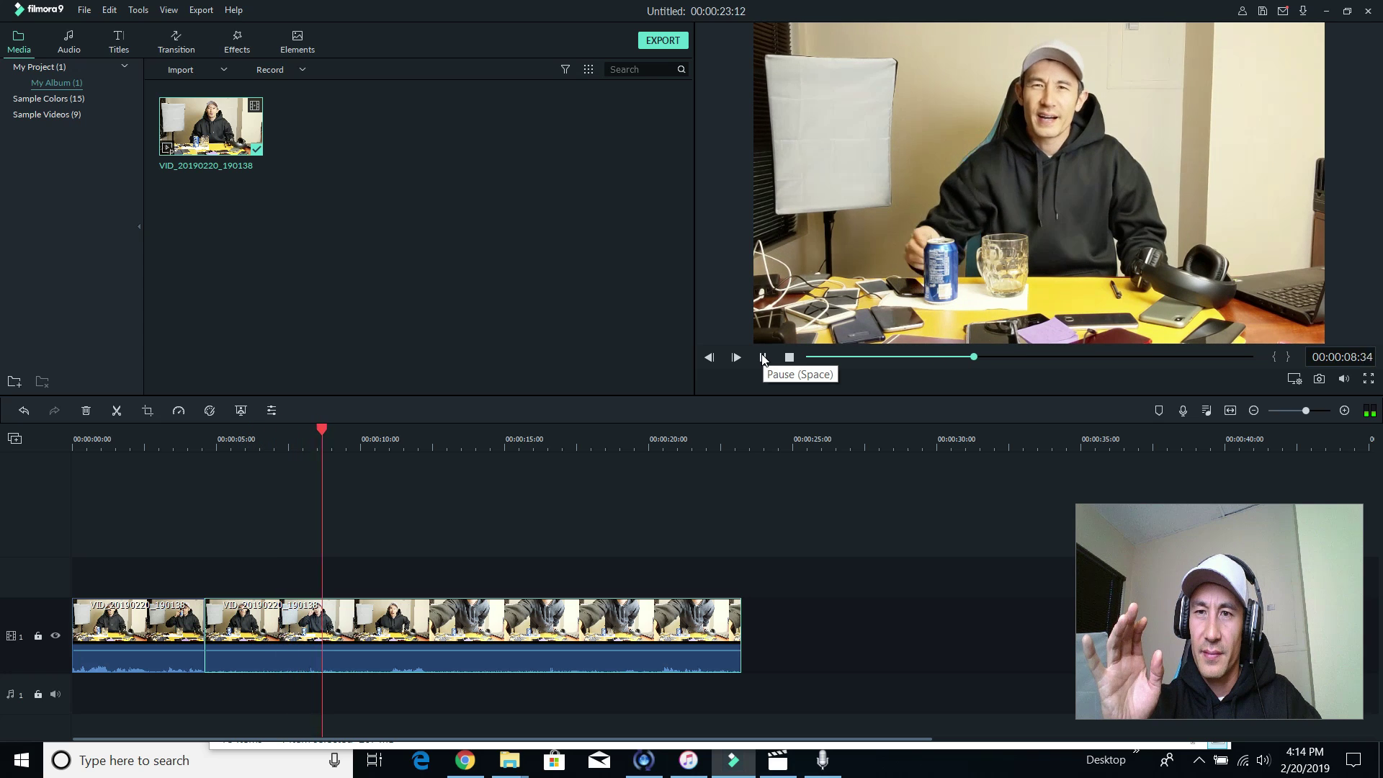
pyautogui.click(764, 358)
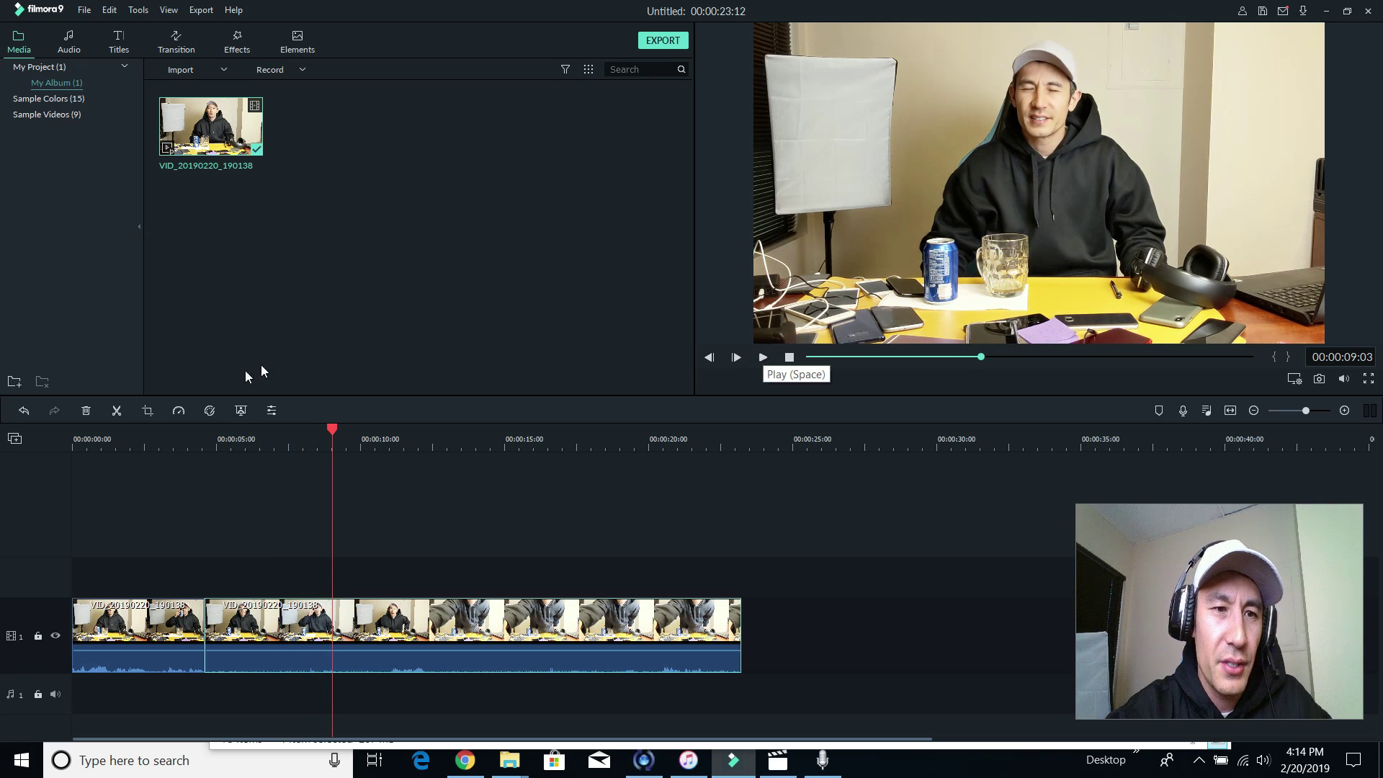
pyautogui.click(116, 410)
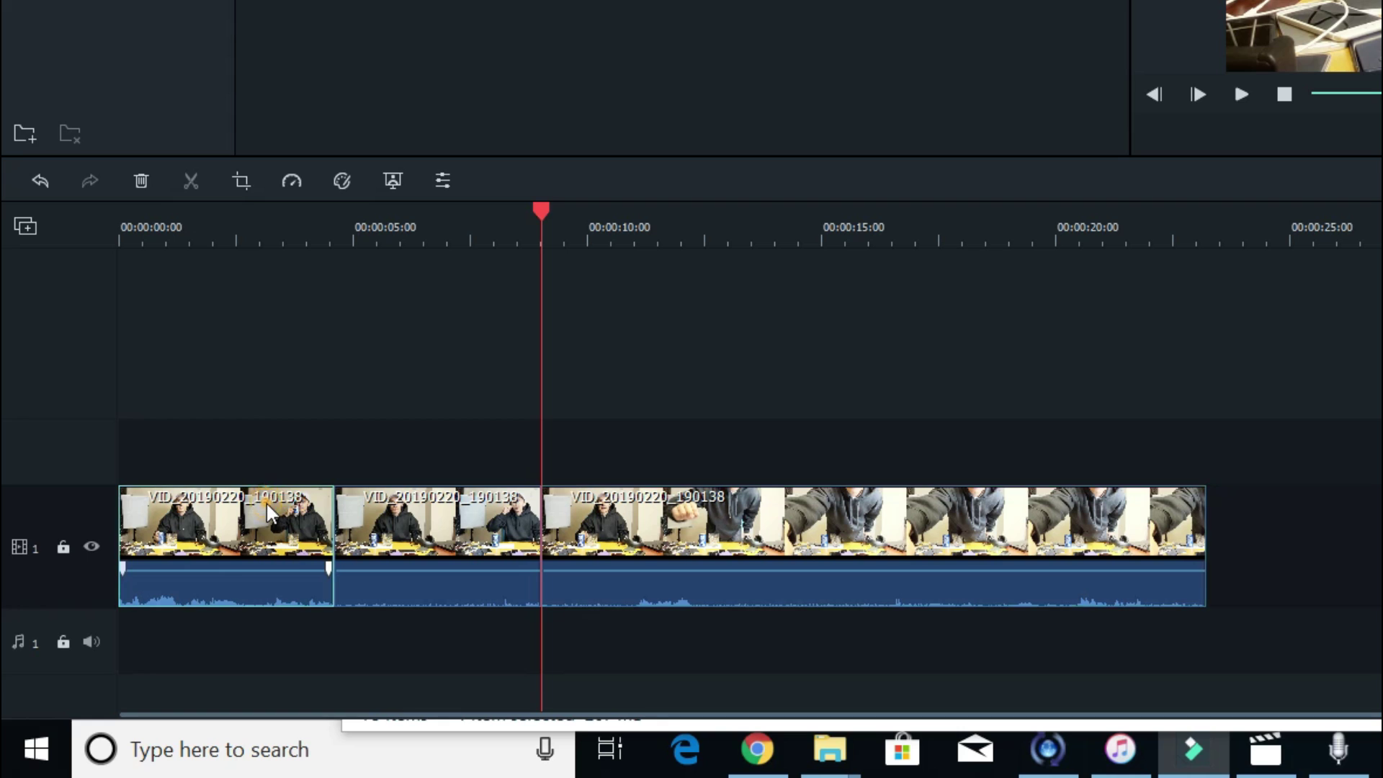
pyautogui.click(442, 517)
pyautogui.click(536, 508)
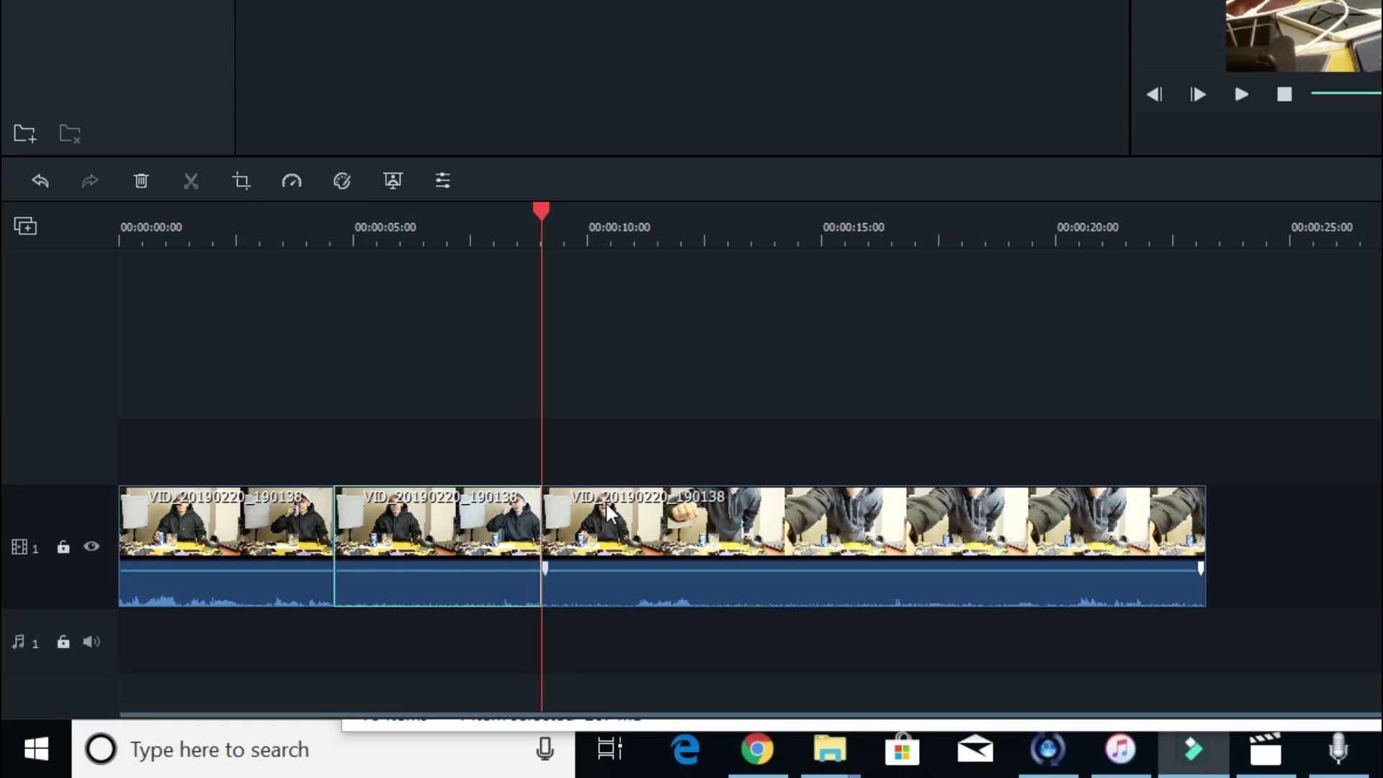
pyautogui.click(452, 526)
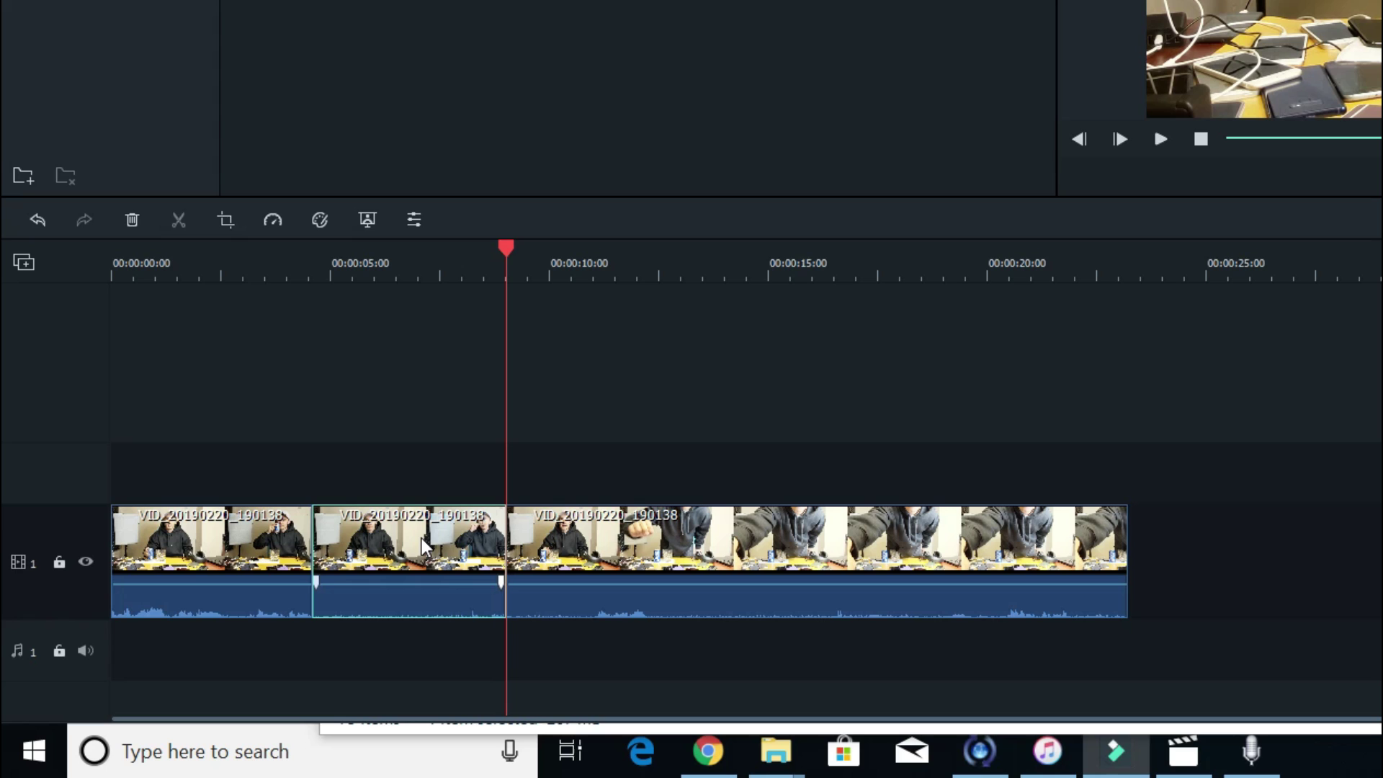
pyautogui.click(404, 520)
# Step: Crop the middle segment to about 1201 x 676 around the man's head and upper body, keeping the original ratio
pyautogui.click(224, 220)
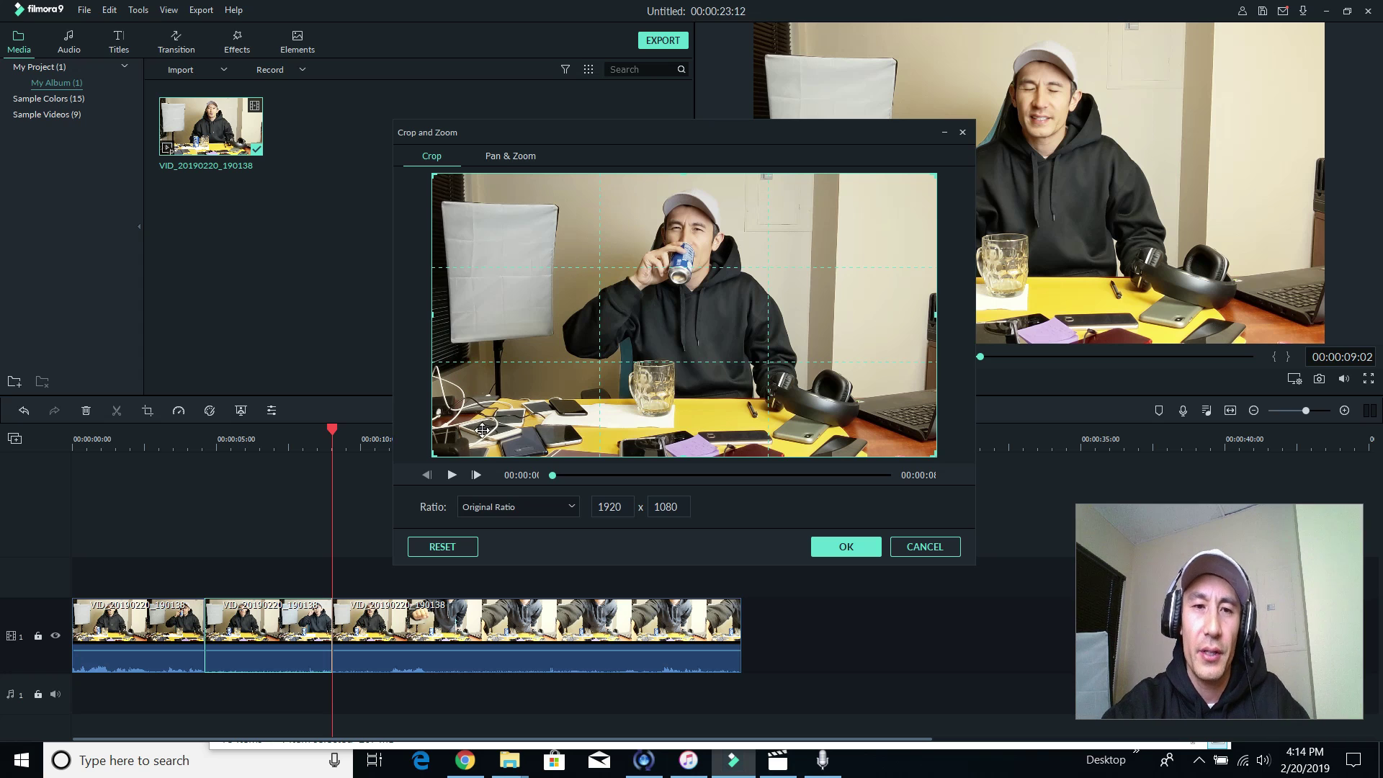
pyautogui.moveTo(432, 456); pyautogui.dragTo(621, 351)
pyautogui.click(752, 284)
pyautogui.moveTo(734, 289); pyautogui.dragTo(678, 257)
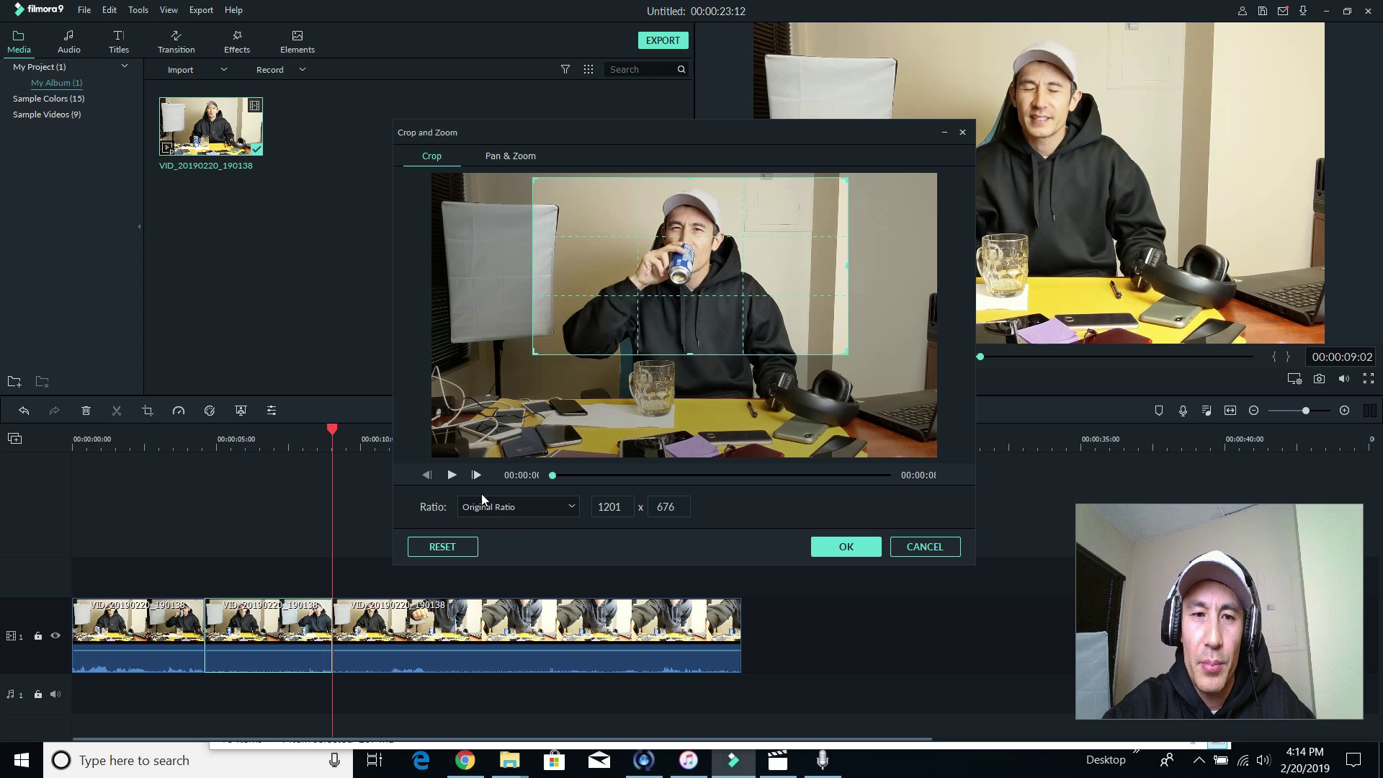
pyautogui.click(452, 474)
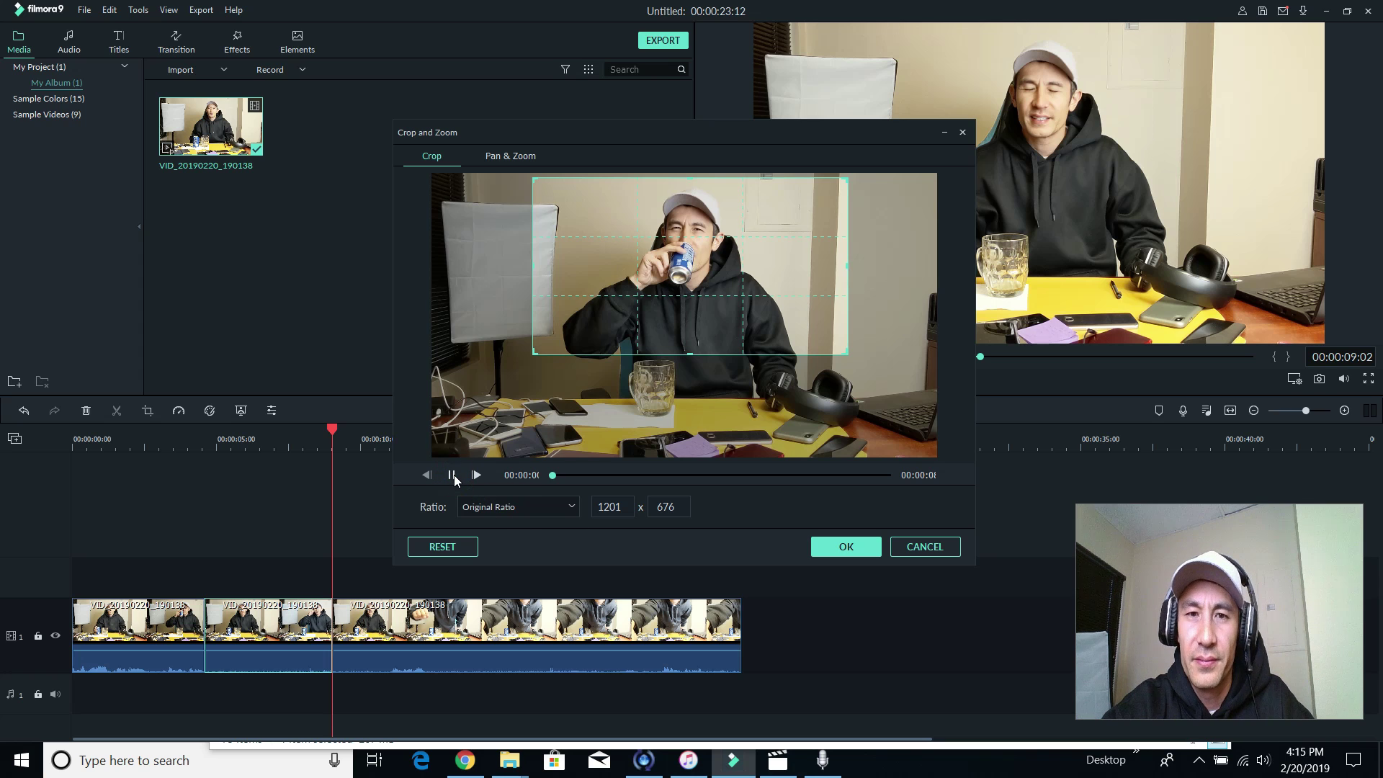
pyautogui.click(453, 475)
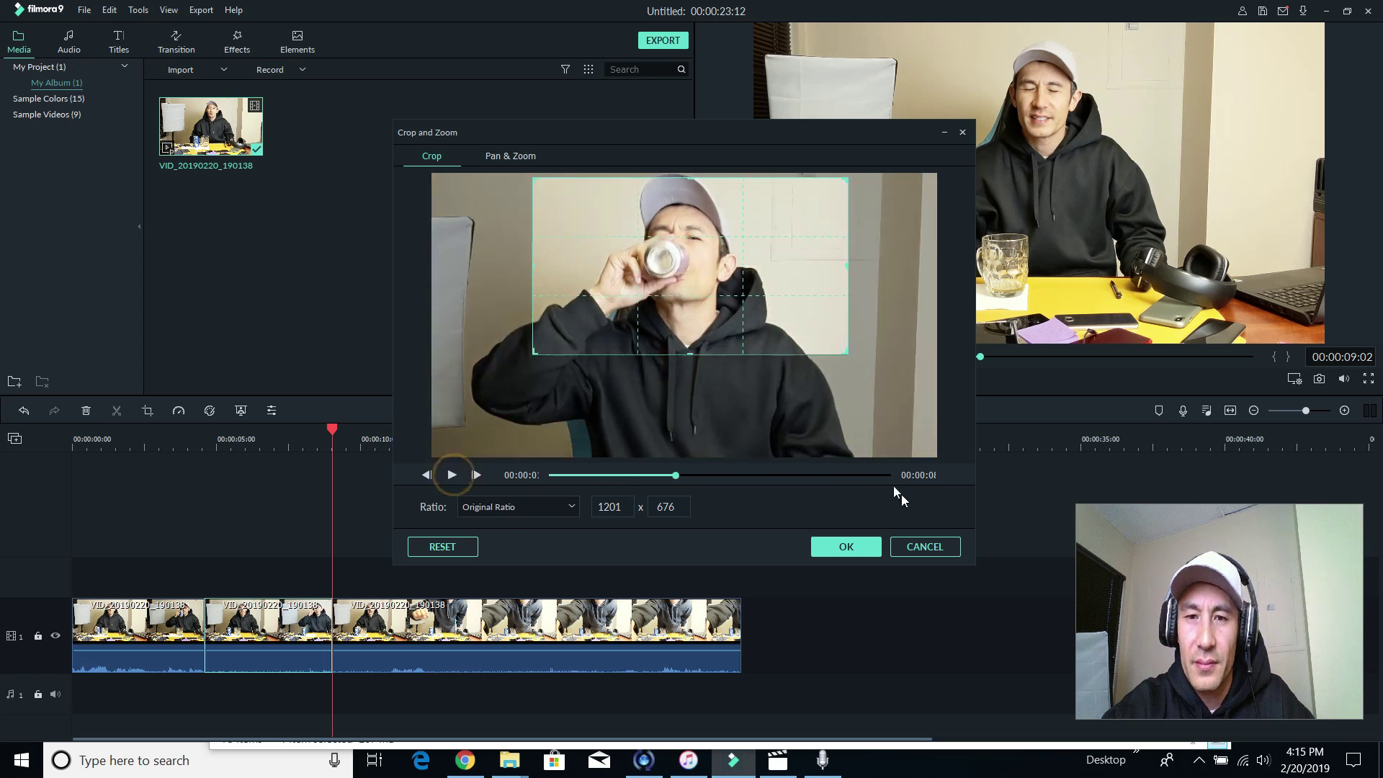
pyautogui.click(847, 547)
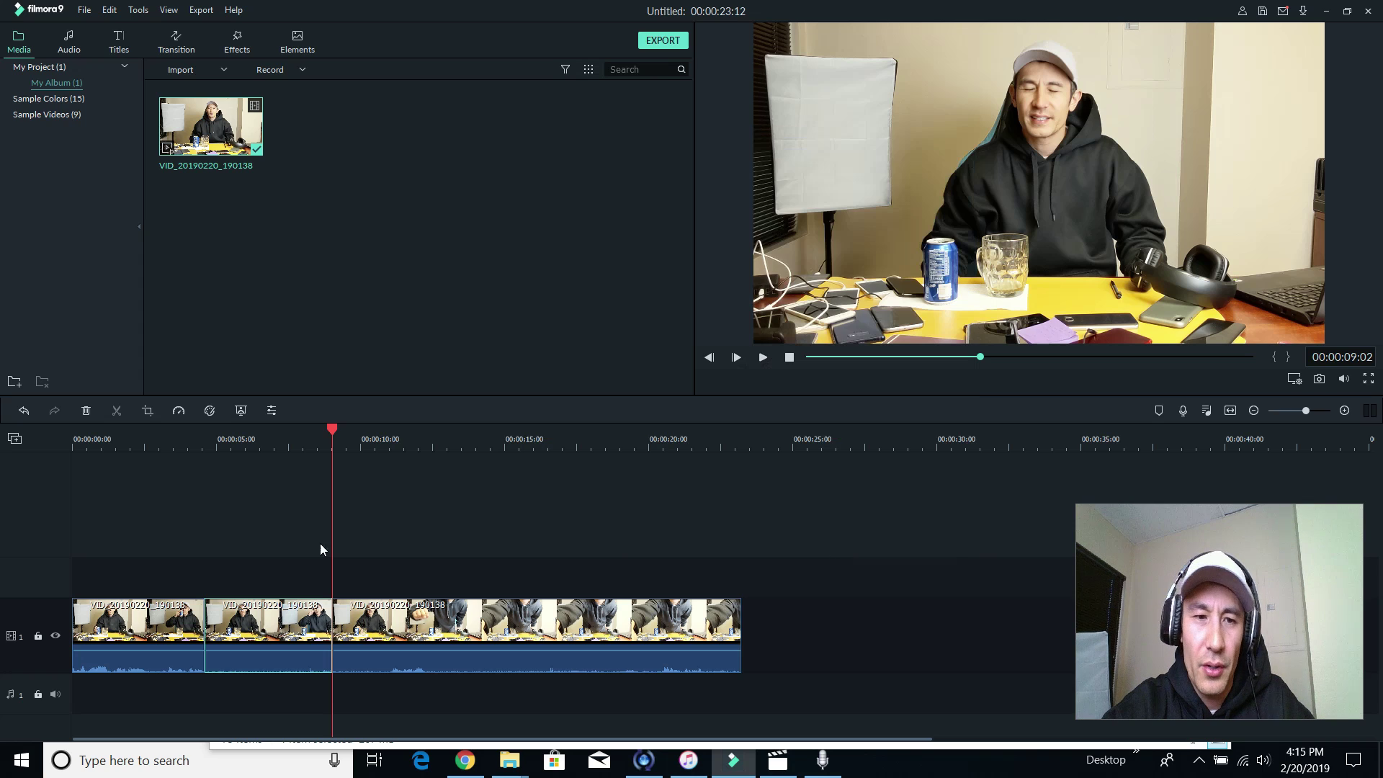
# Step: Play the timeline from 00:00:04:00 through the middle segment to review the crop's effect
pyautogui.click(187, 447)
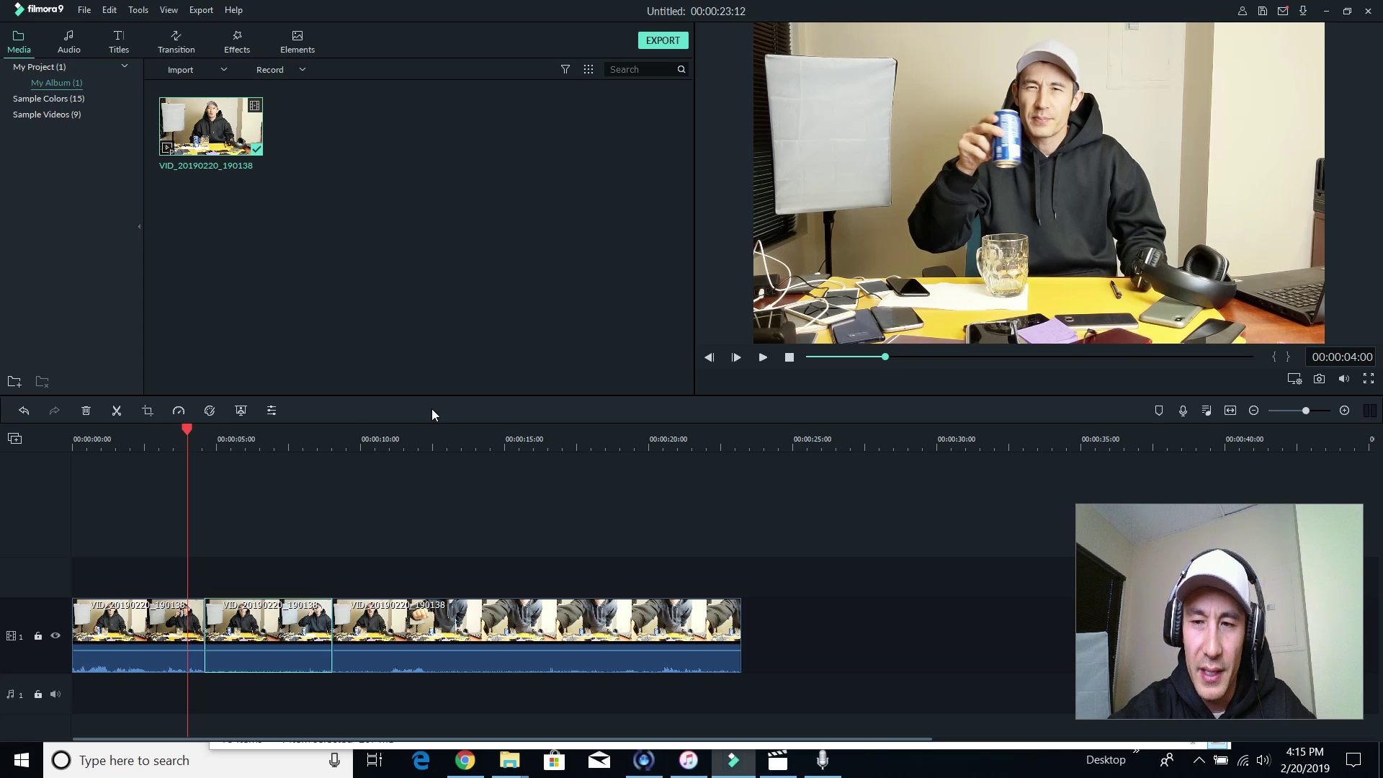
pyautogui.click(762, 358)
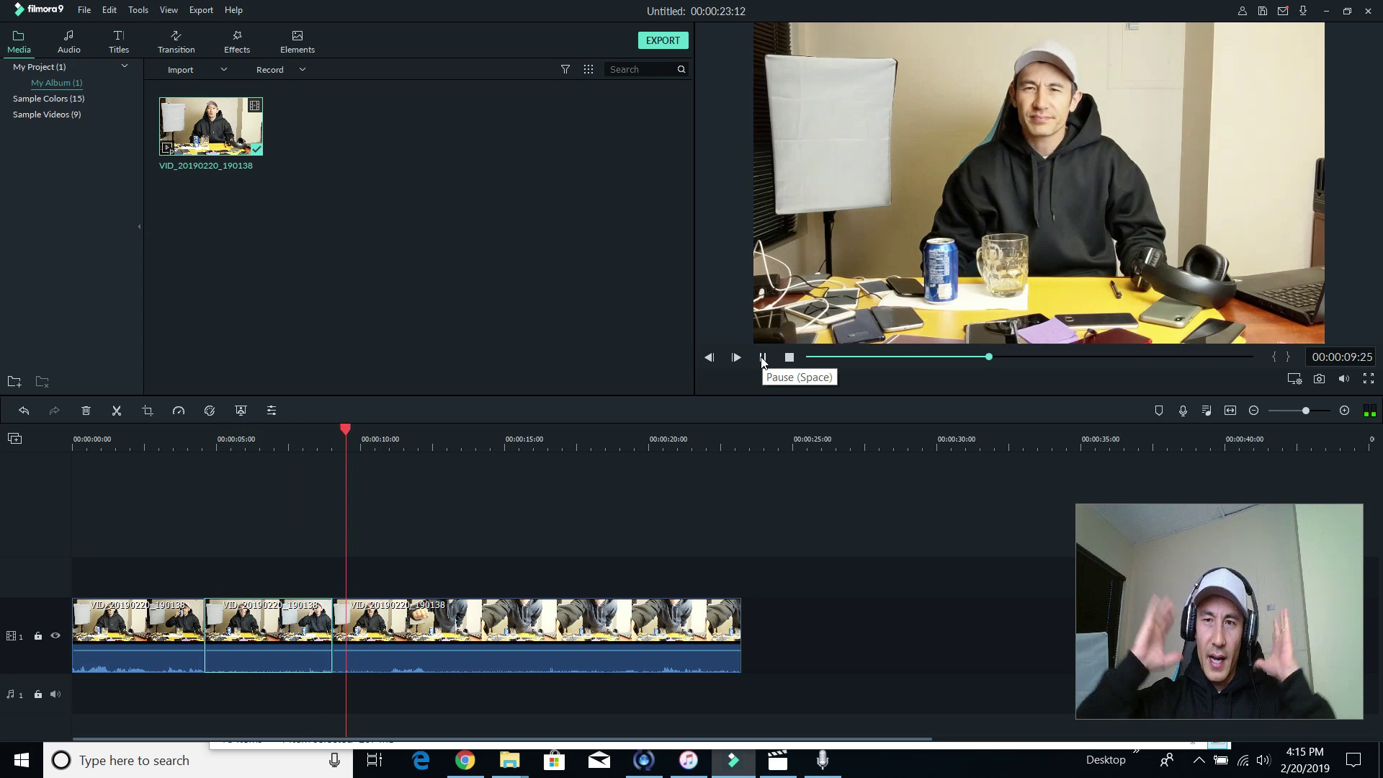
pyautogui.click(763, 358)
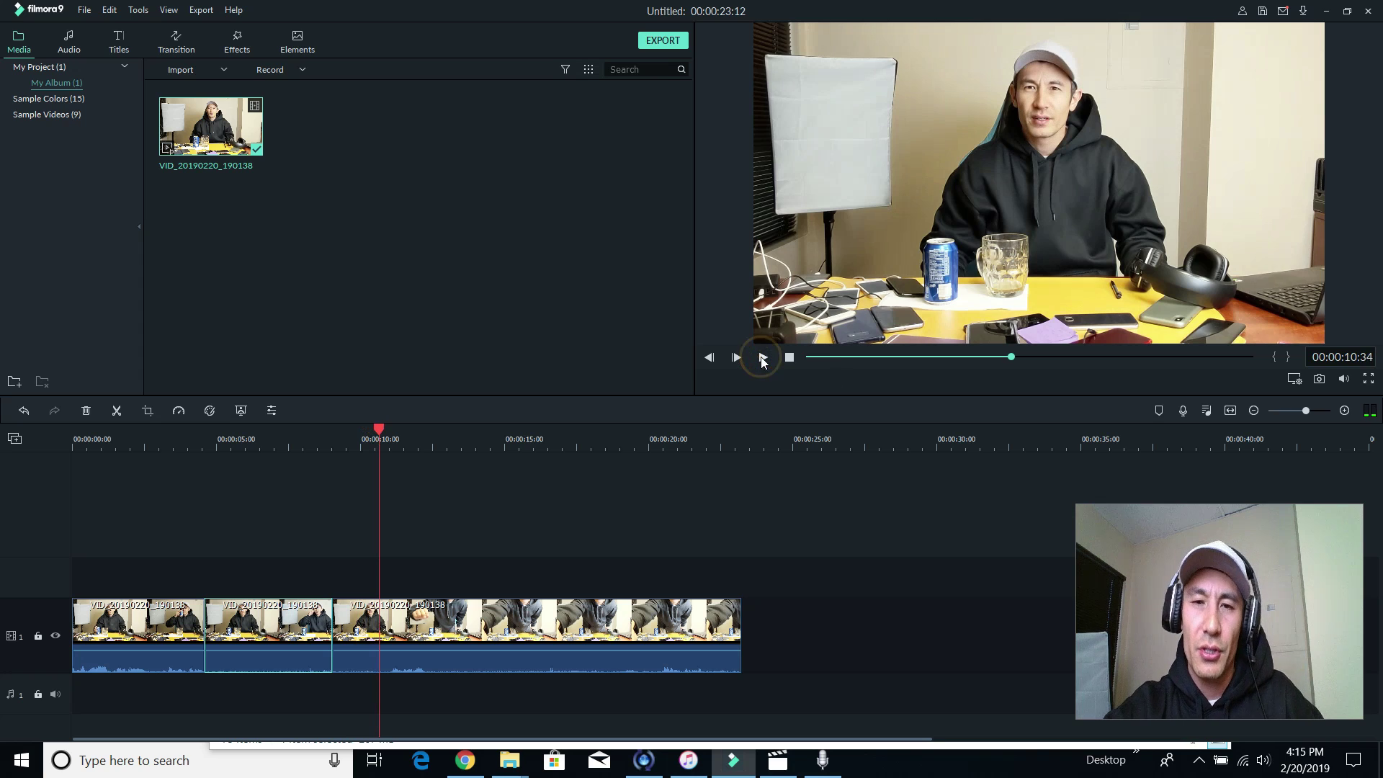
# Step: Switch the middle segment's framing to Pan & Zoom and reset its start frame to the full 1920 x 1080
pyautogui.click(147, 411)
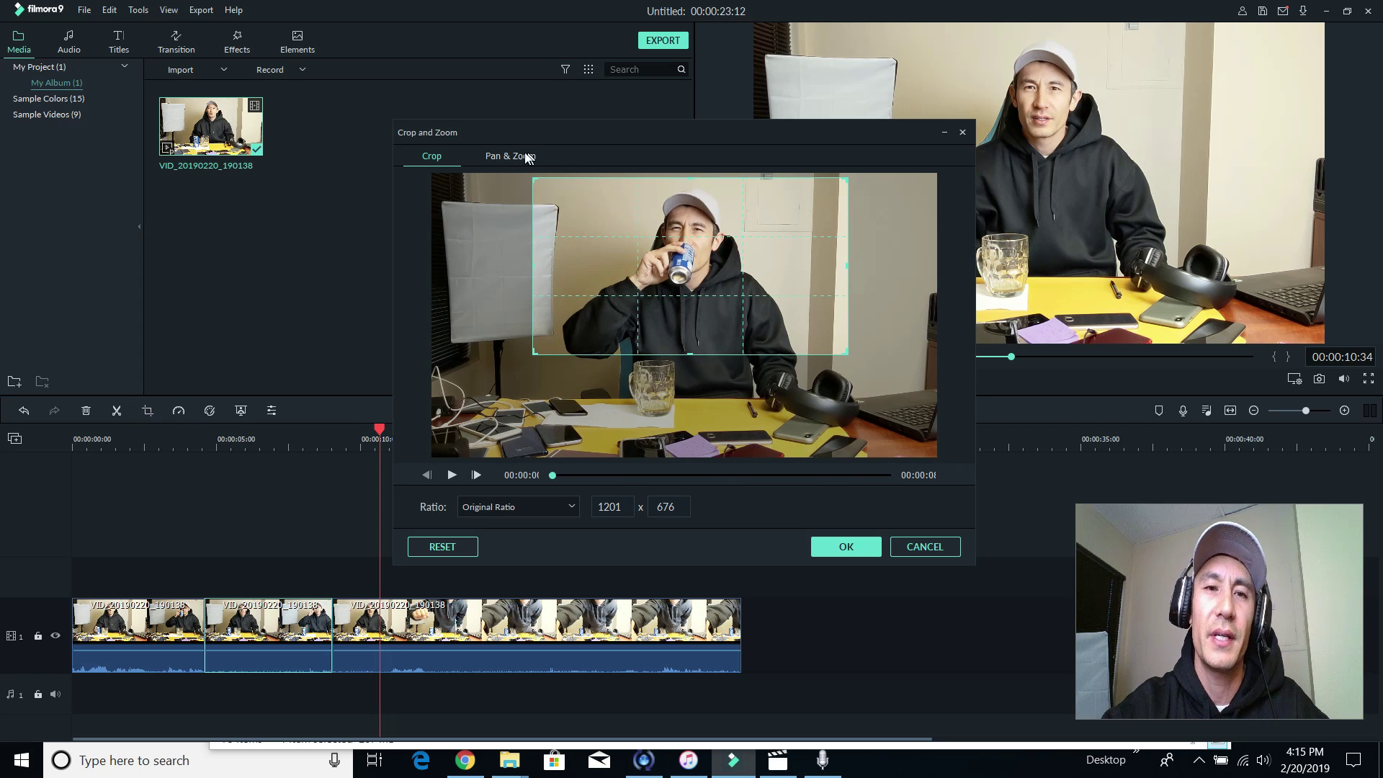
pyautogui.click(517, 154)
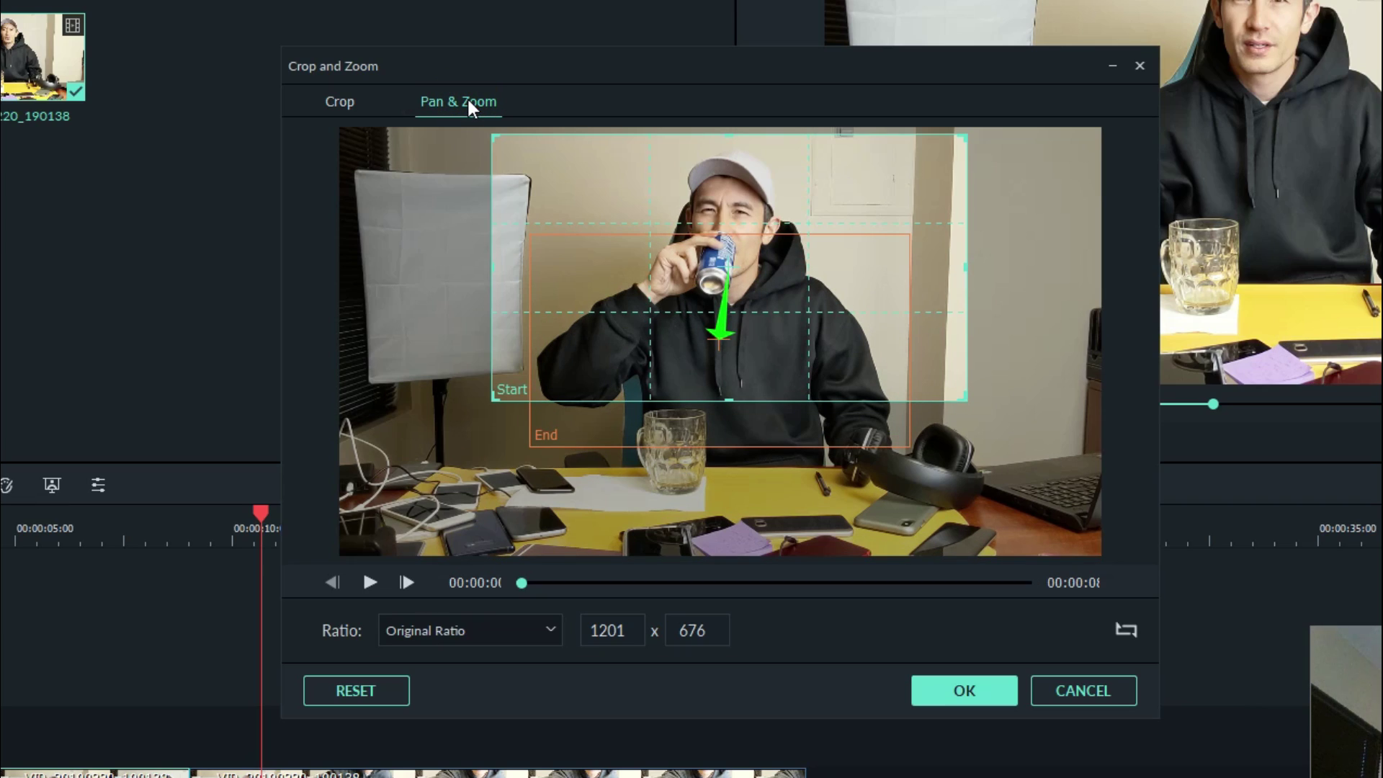
pyautogui.click(374, 693)
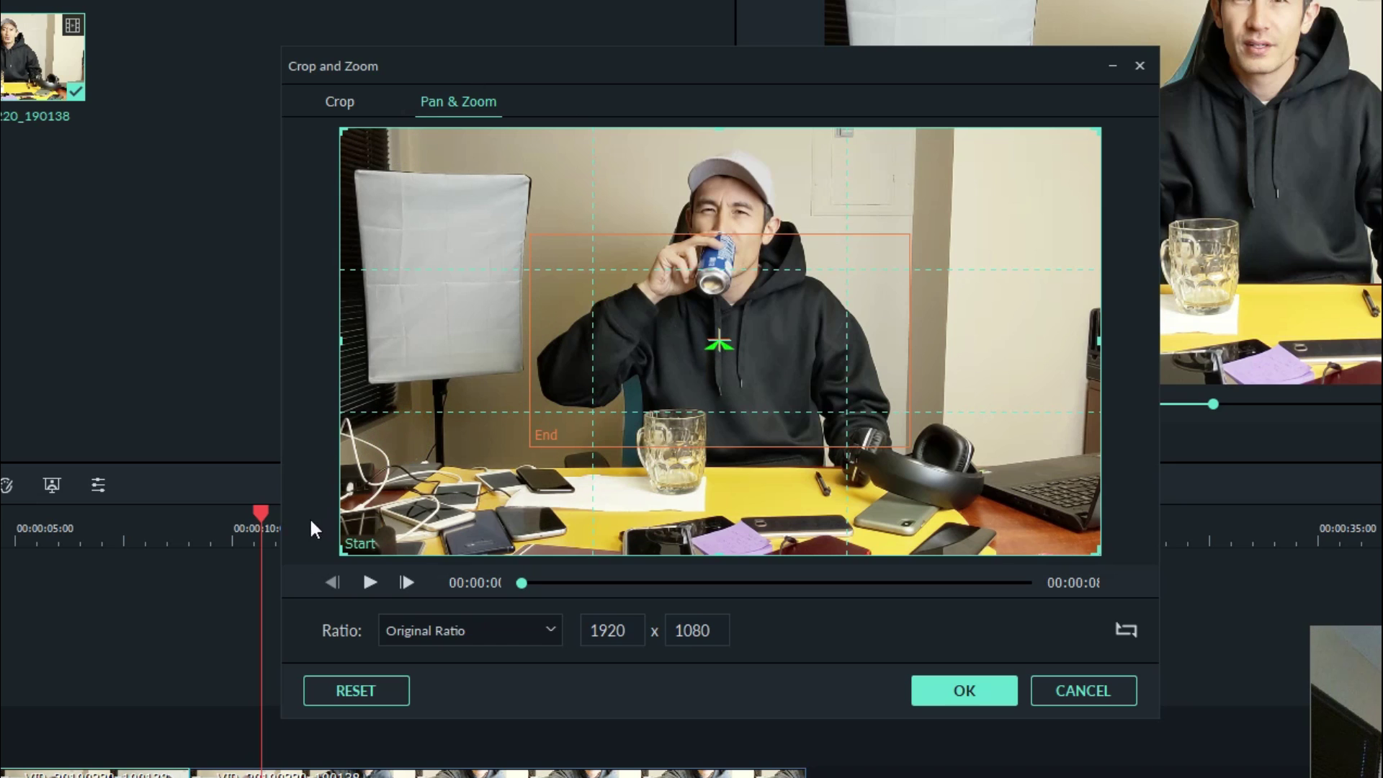
# Step: Shrink the pan and zoom End frame to about 754 x 424 and position it around the man's head and the can
pyautogui.click(775, 327)
pyautogui.moveTo(751, 333); pyautogui.dragTo(699, 298)
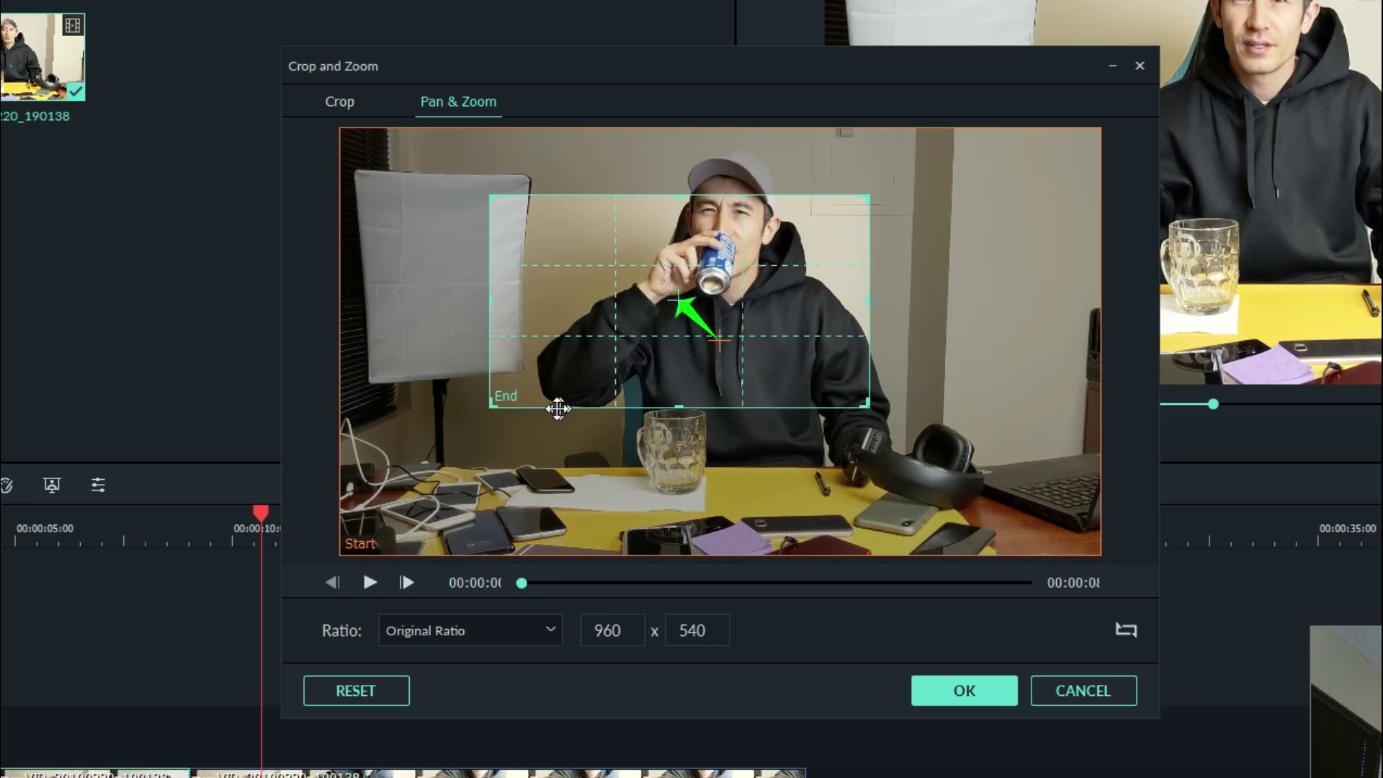
pyautogui.moveTo(491, 402); pyautogui.dragTo(570, 360)
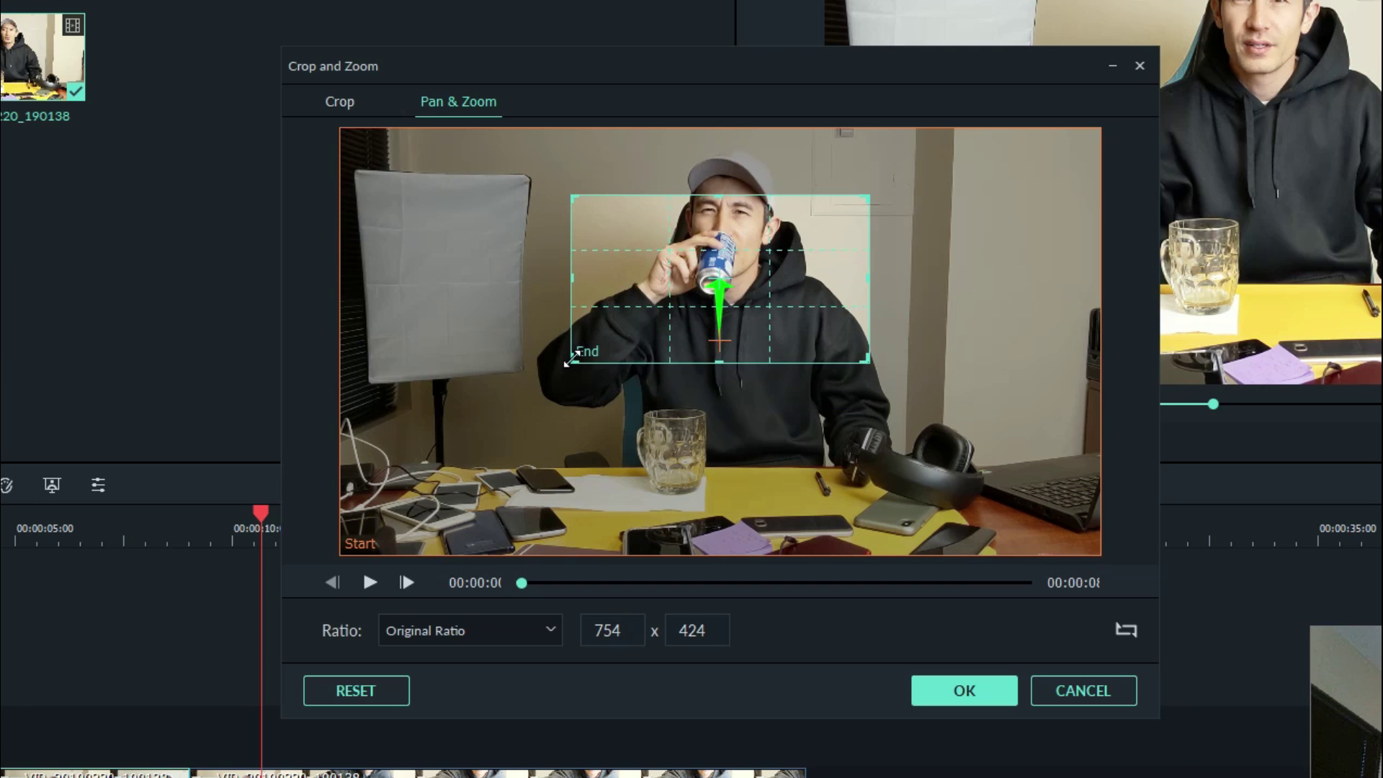
pyautogui.moveTo(701, 309); pyautogui.dragTo(704, 269)
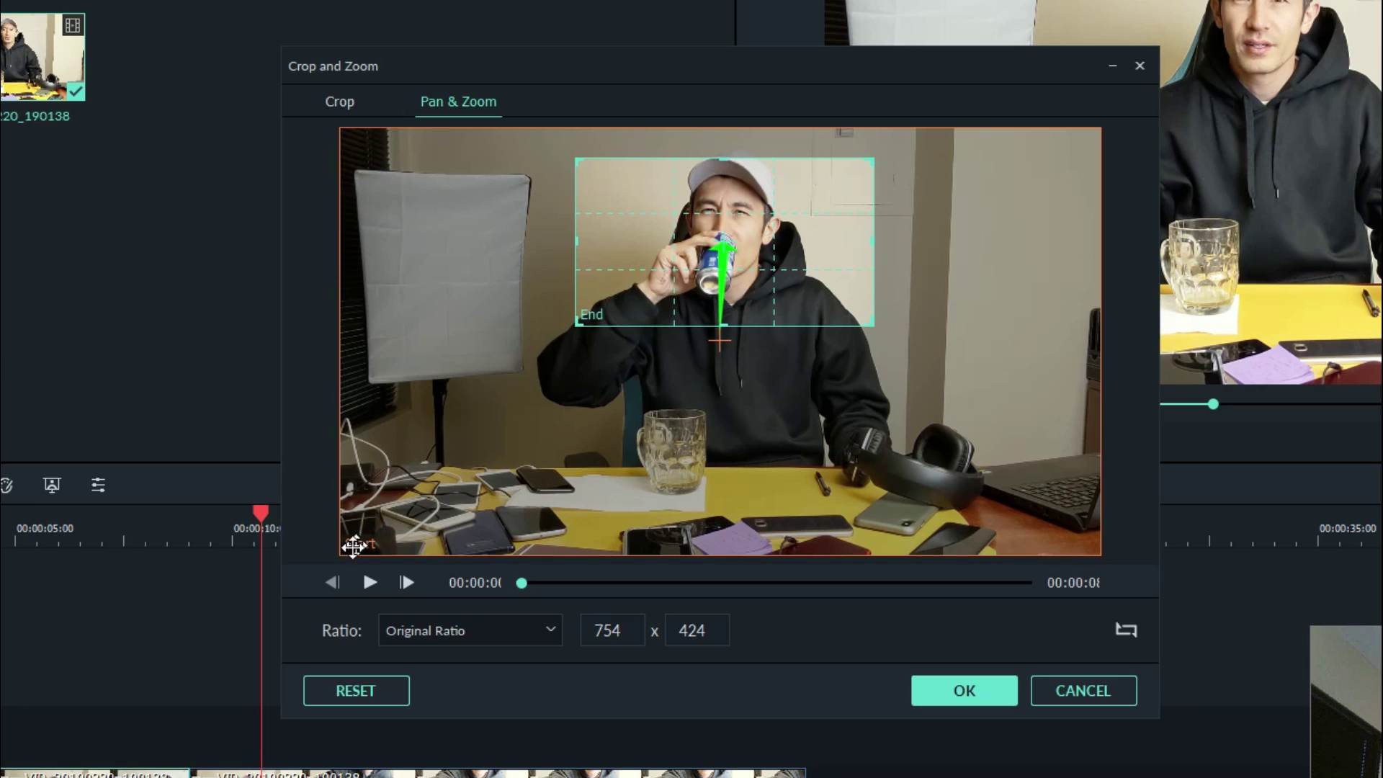
# Step: Reduce the pan and zoom Start frame to about 1592 x 895 and shift it toward the softbox side of the picture
pyautogui.click(370, 524)
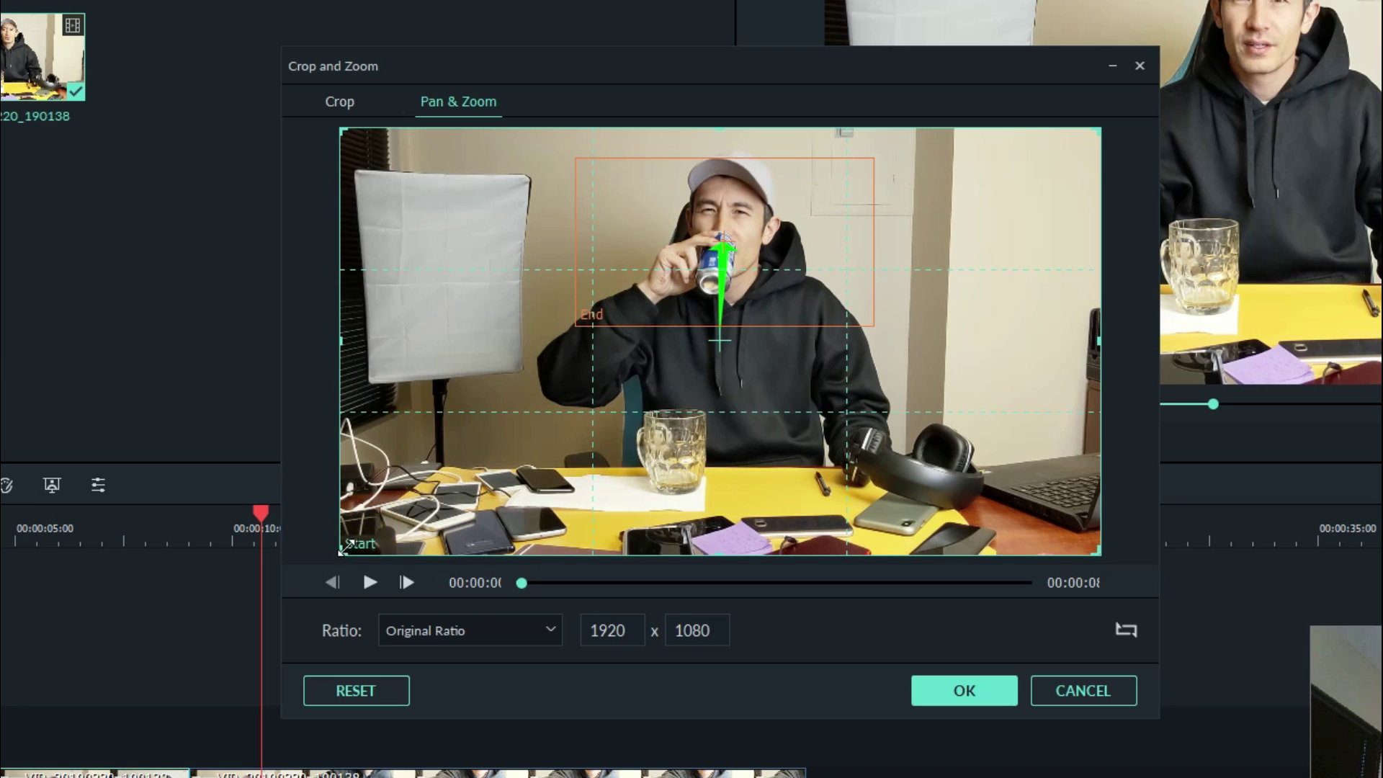
pyautogui.moveTo(342, 555); pyautogui.dragTo(469, 485)
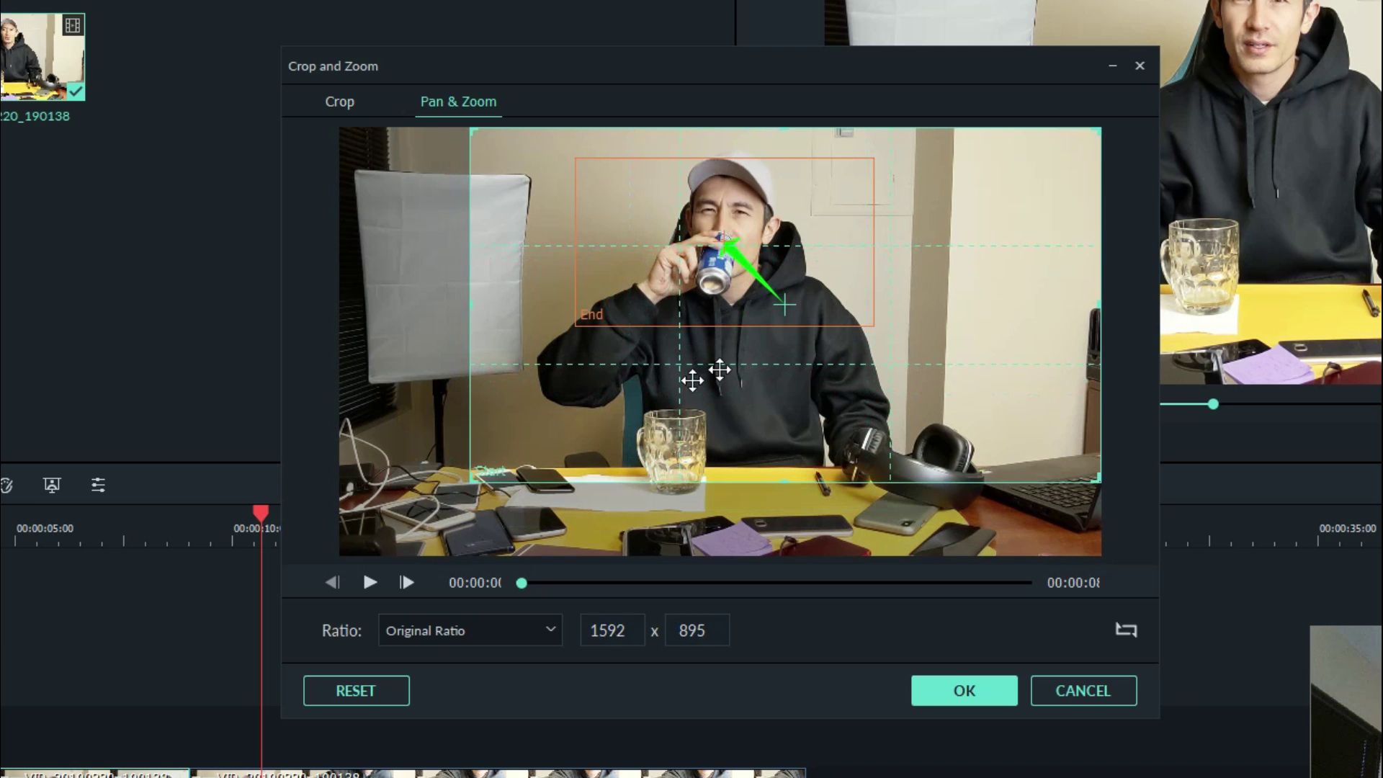
pyautogui.moveTo(716, 370); pyautogui.dragTo(664, 364)
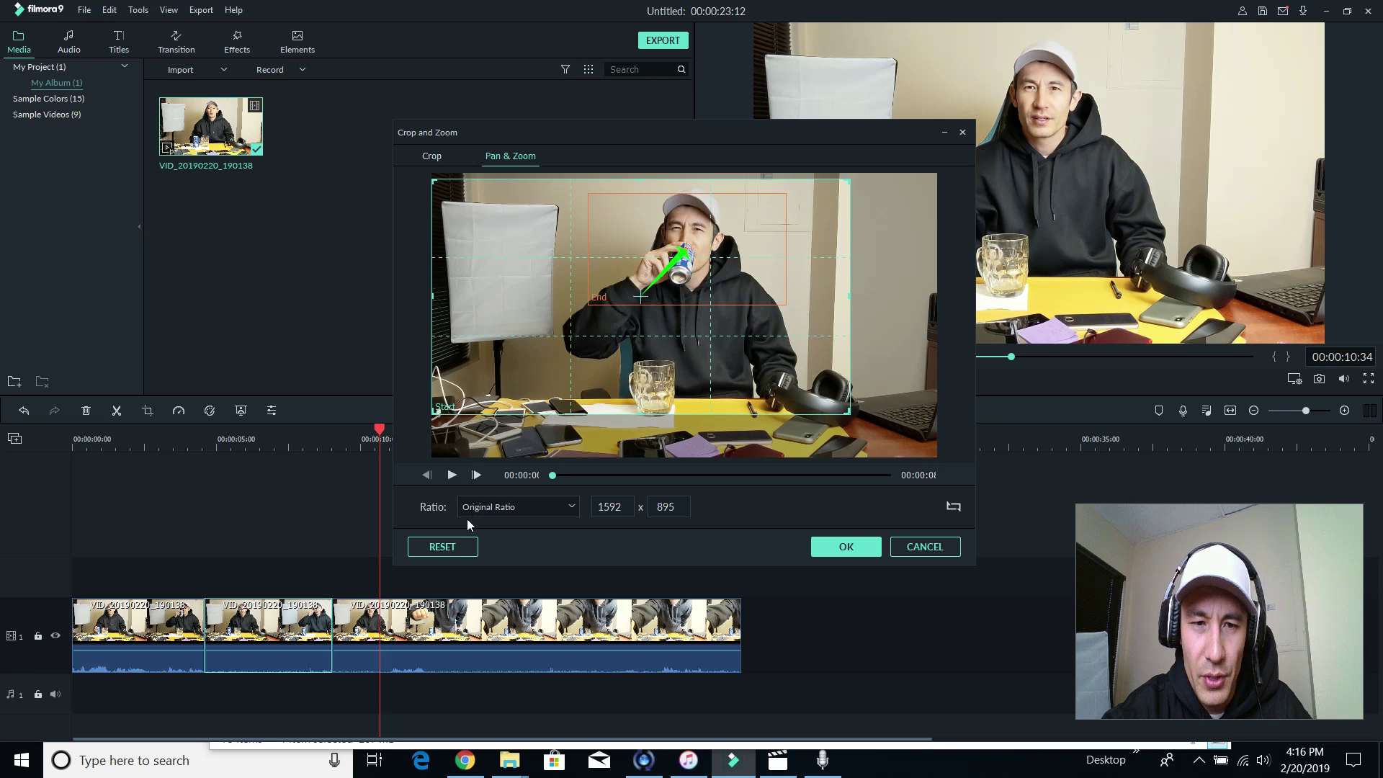
# Step: Reset the middle segment's pan and zoom, shrink its End frame to about 738 x 415 around the man's head, and apply it
pyautogui.click(369, 691)
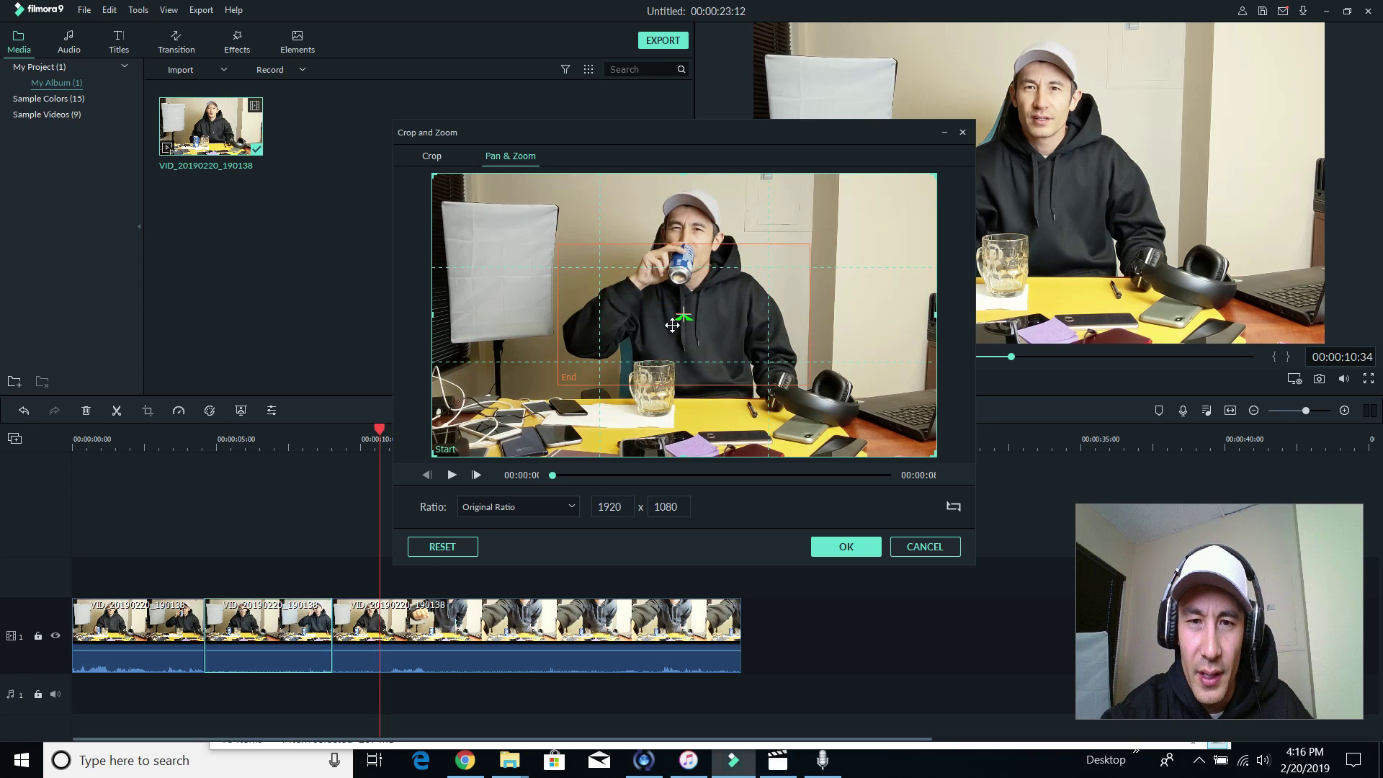
pyautogui.click(802, 370)
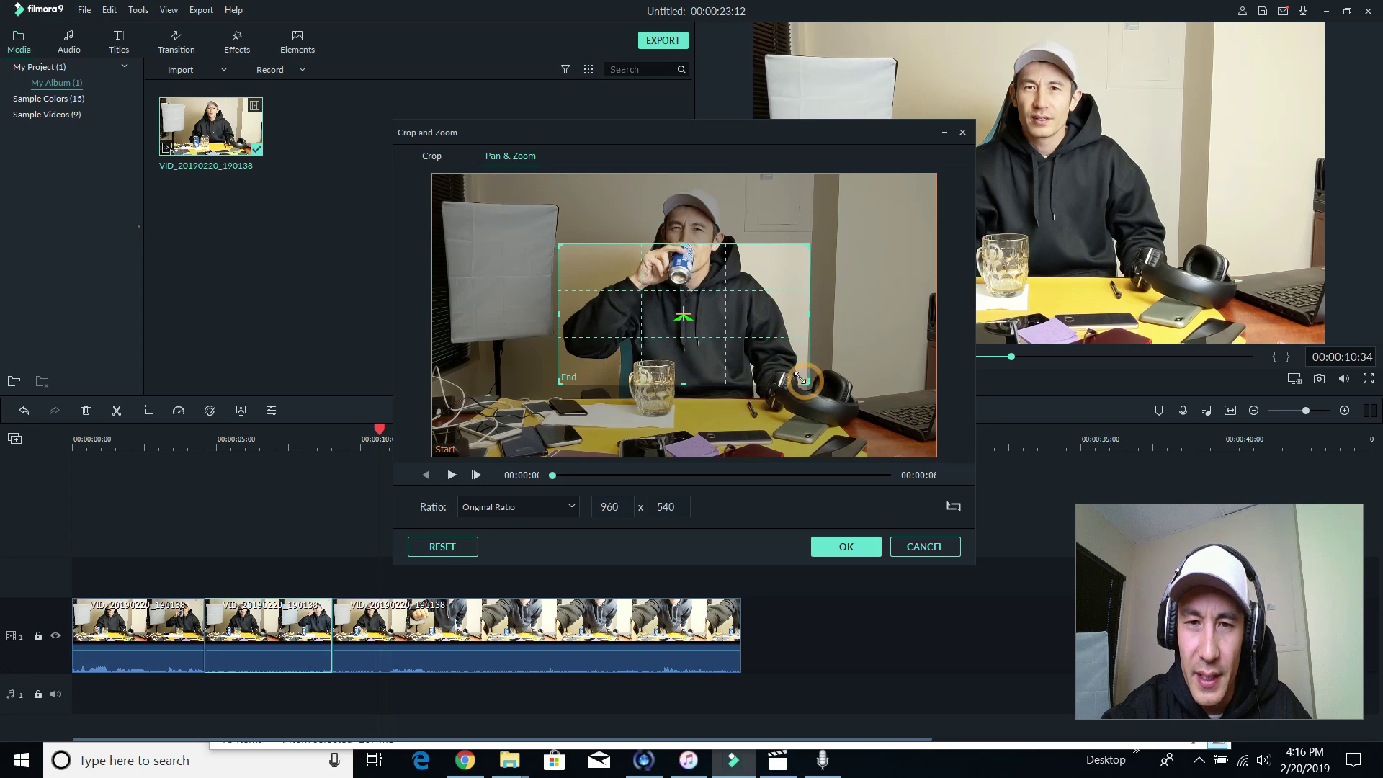
pyautogui.moveTo(808, 384); pyautogui.dragTo(738, 281)
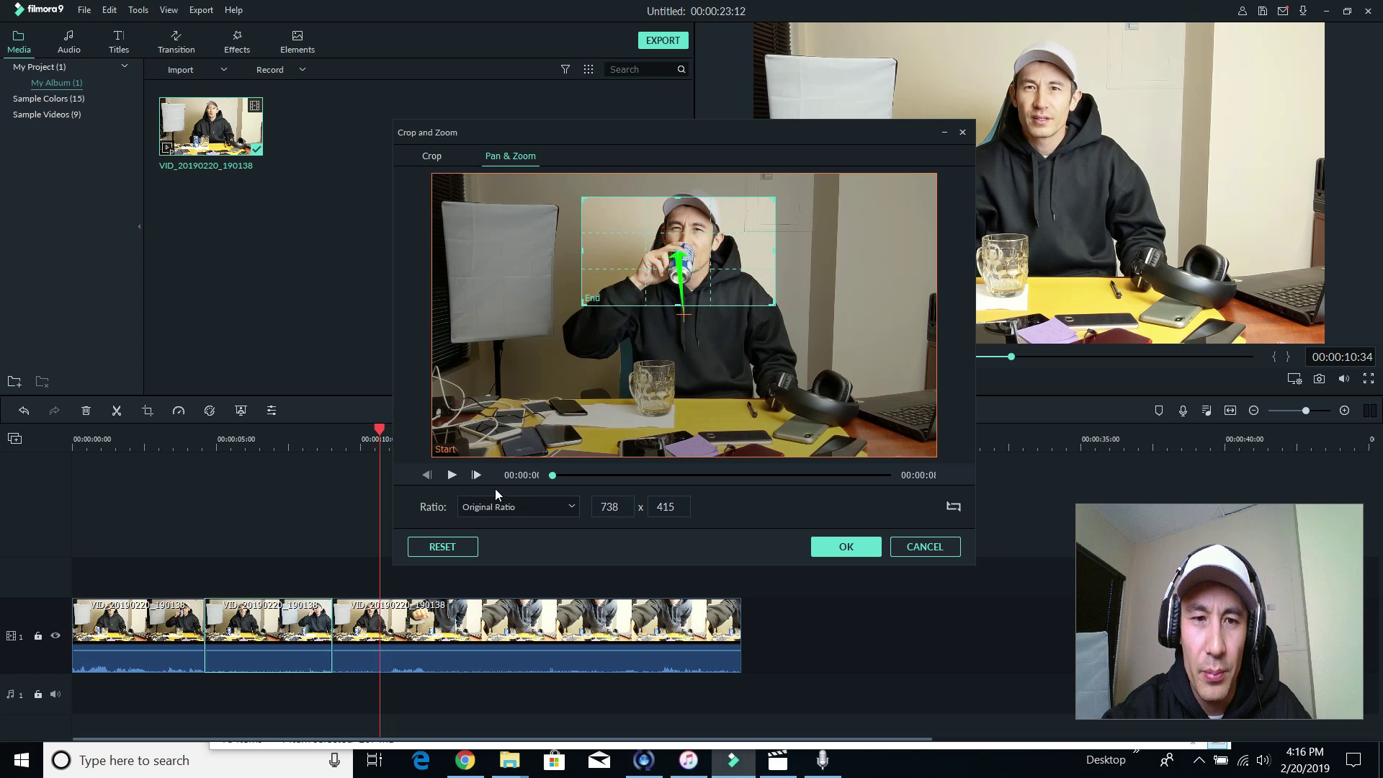
pyautogui.click(452, 476)
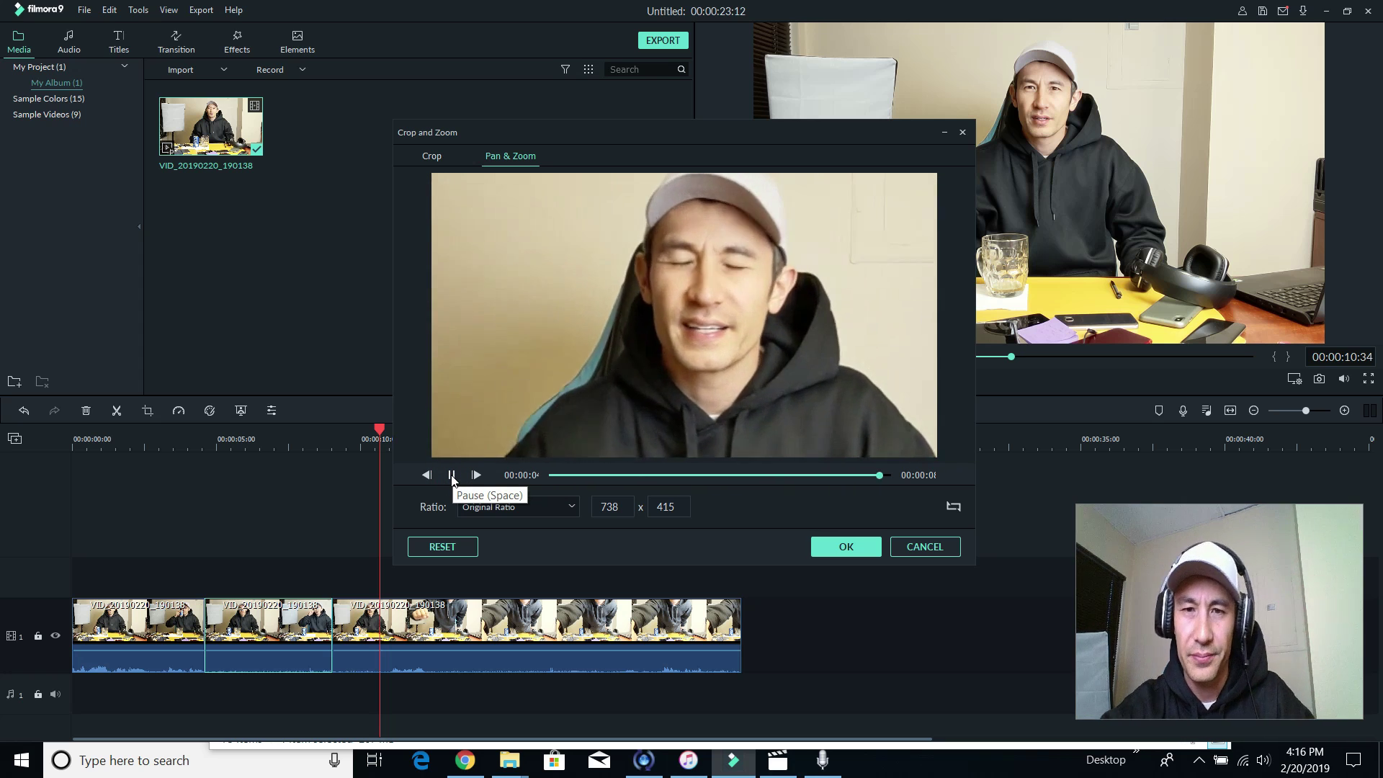
pyautogui.click(830, 546)
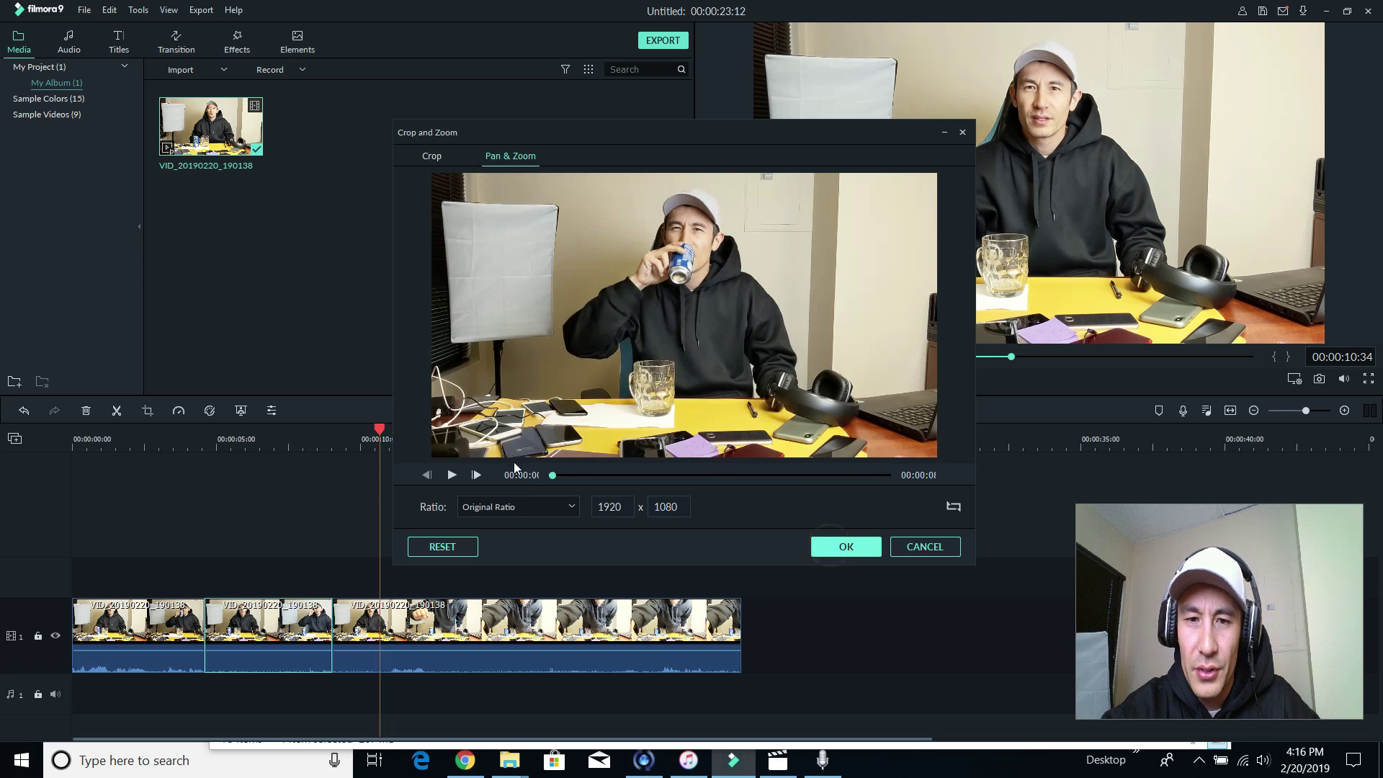
# Step: Play the timeline from 00:00:03:35 past the middle segment to review the pan and zoom
pyautogui.click(179, 441)
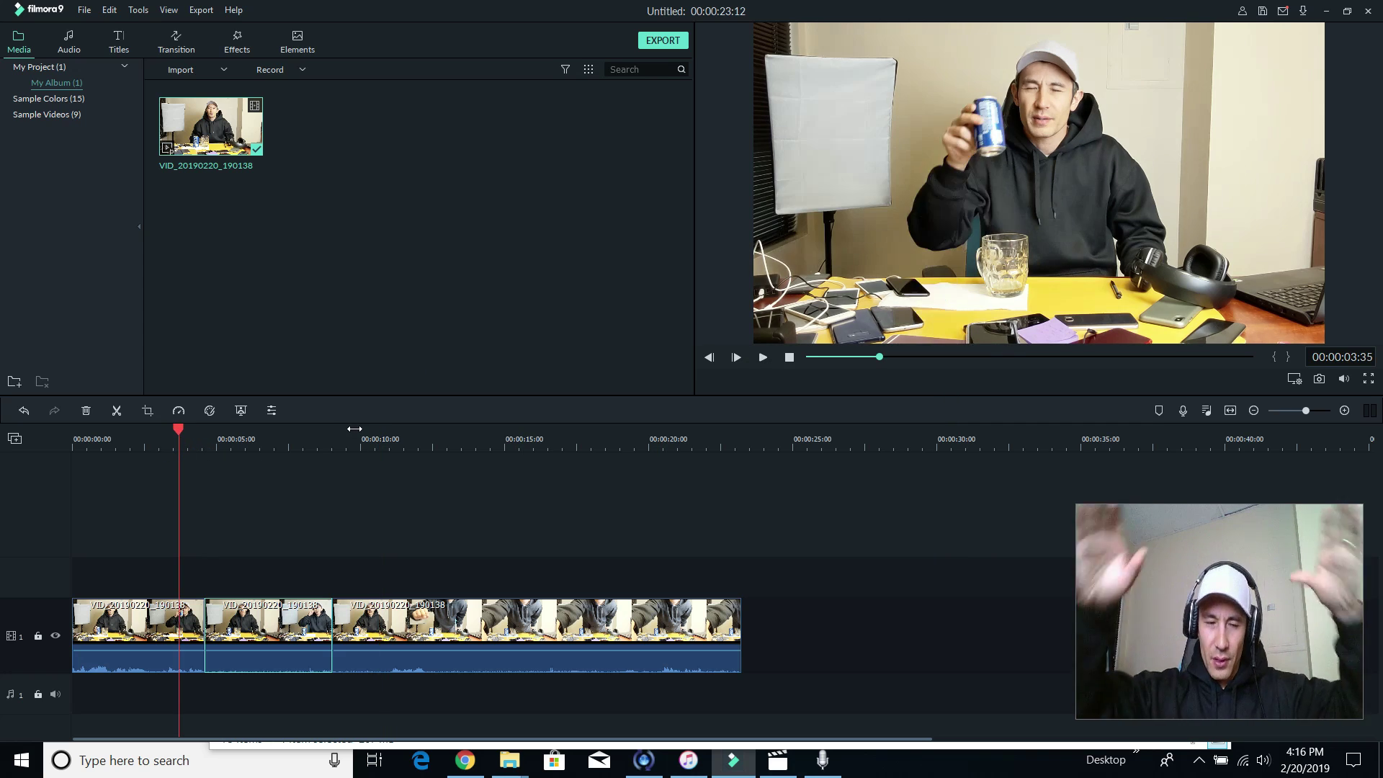
pyautogui.click(767, 355)
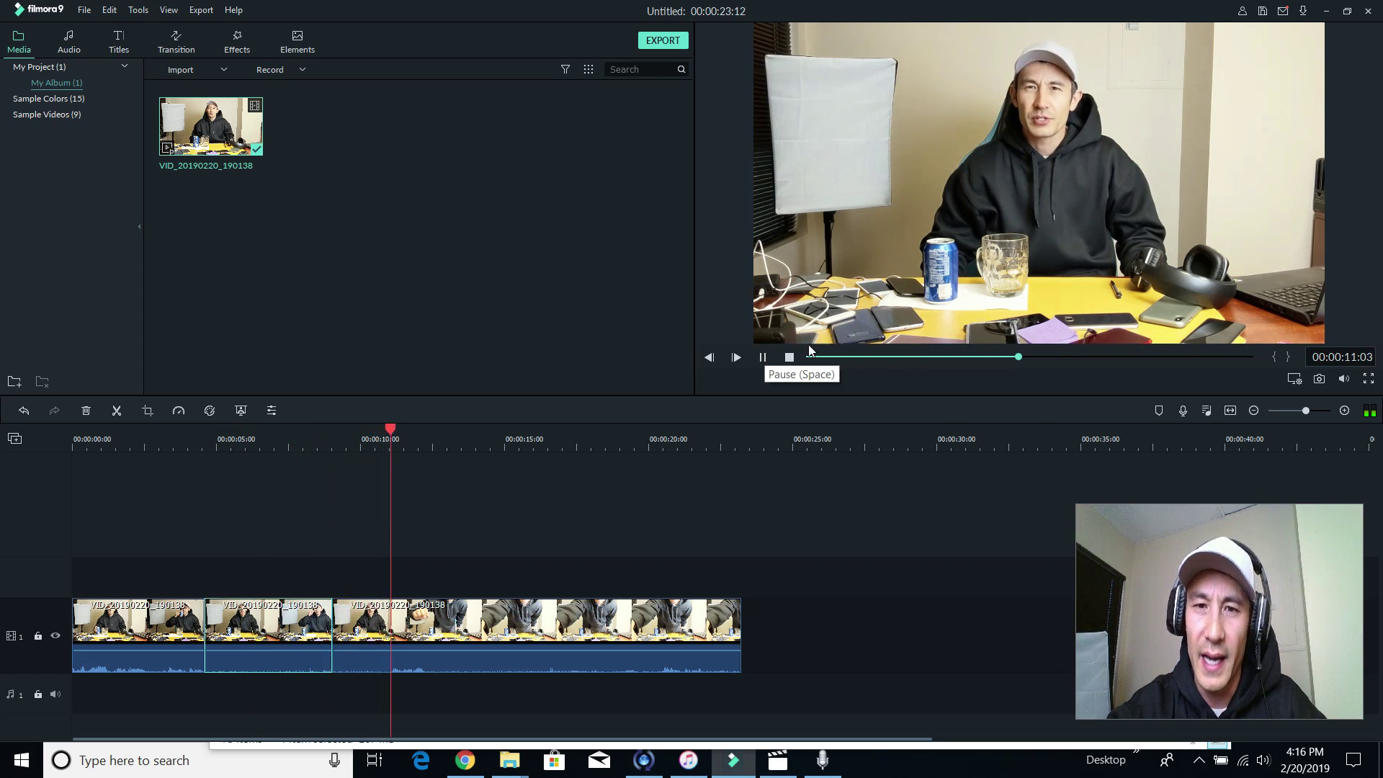
pyautogui.click(763, 357)
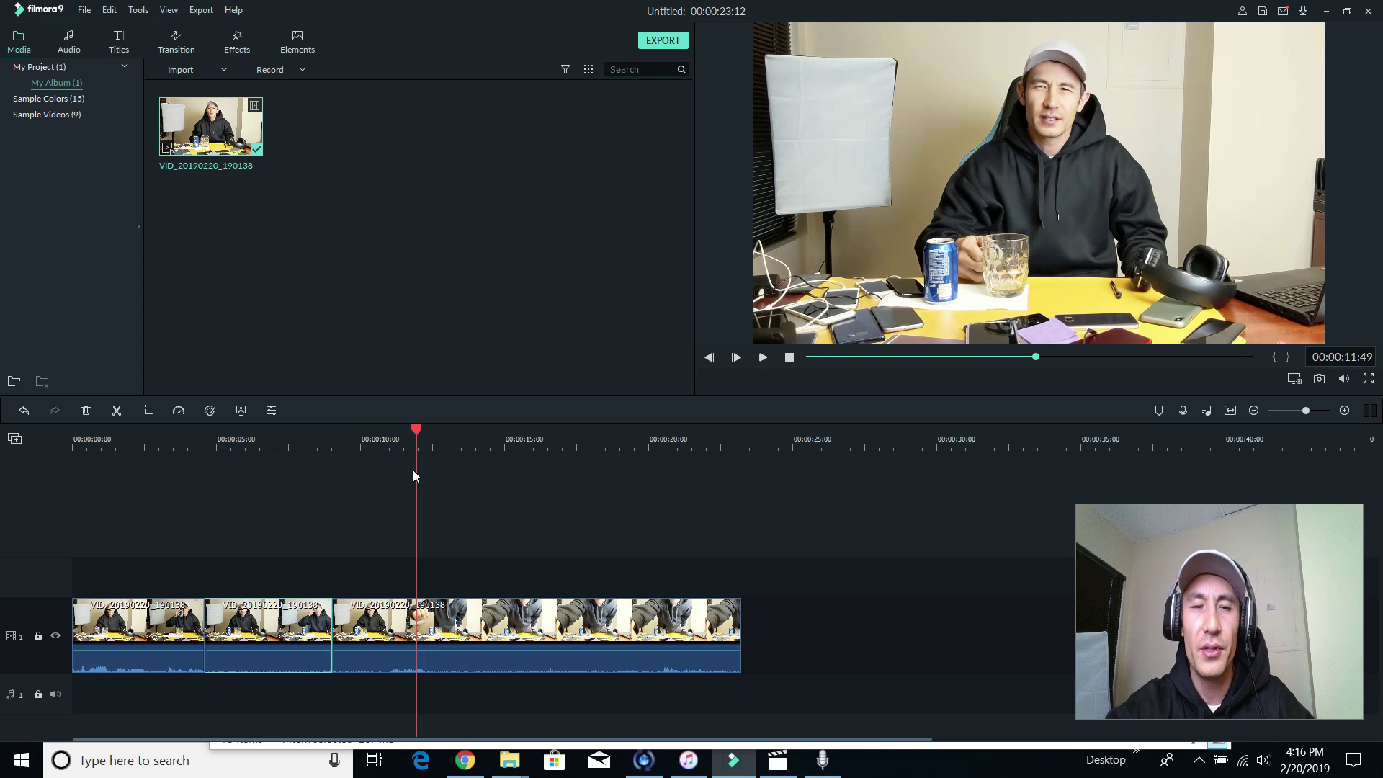
# Step: Place the playhead at 00:00:09:01 and inspect the End frame in the middle segment's Pan & Zoom settings
pyautogui.click(309, 443)
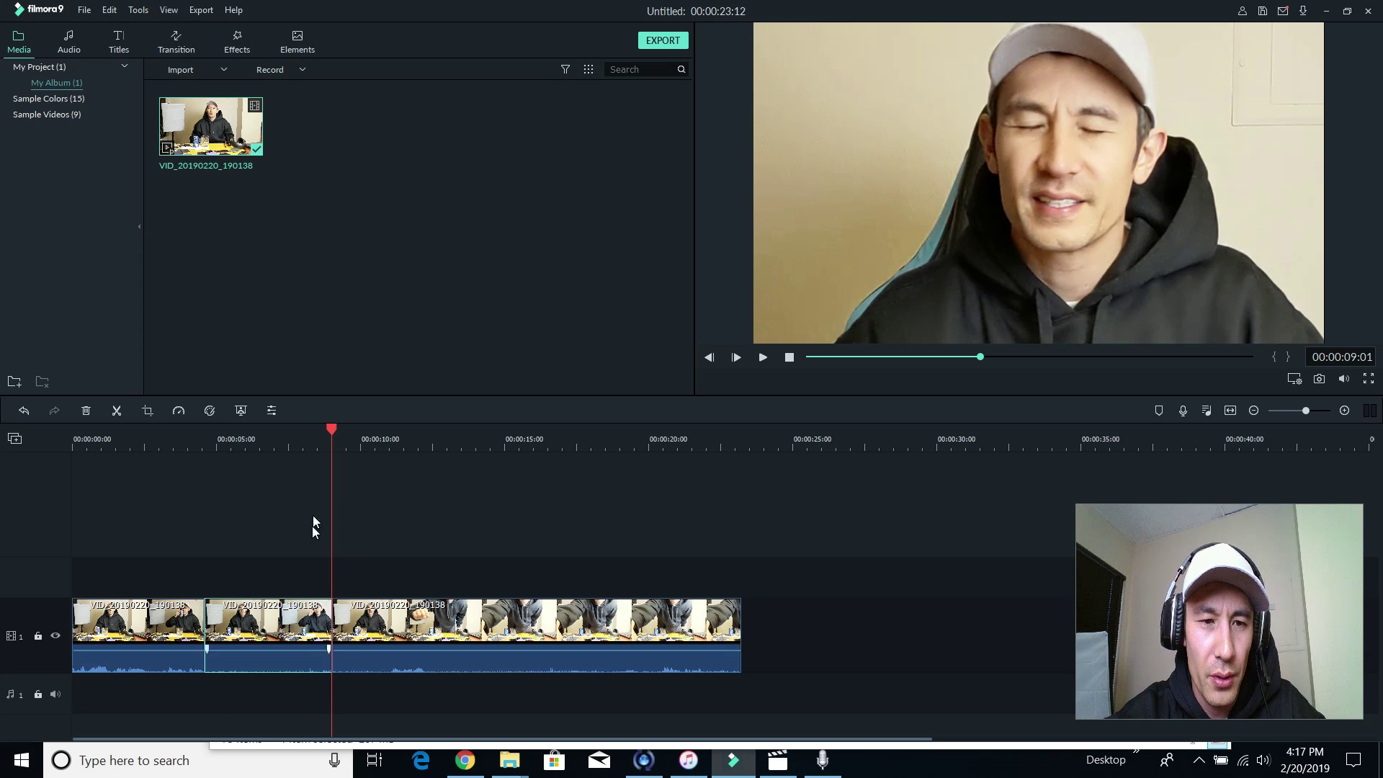
pyautogui.click(148, 411)
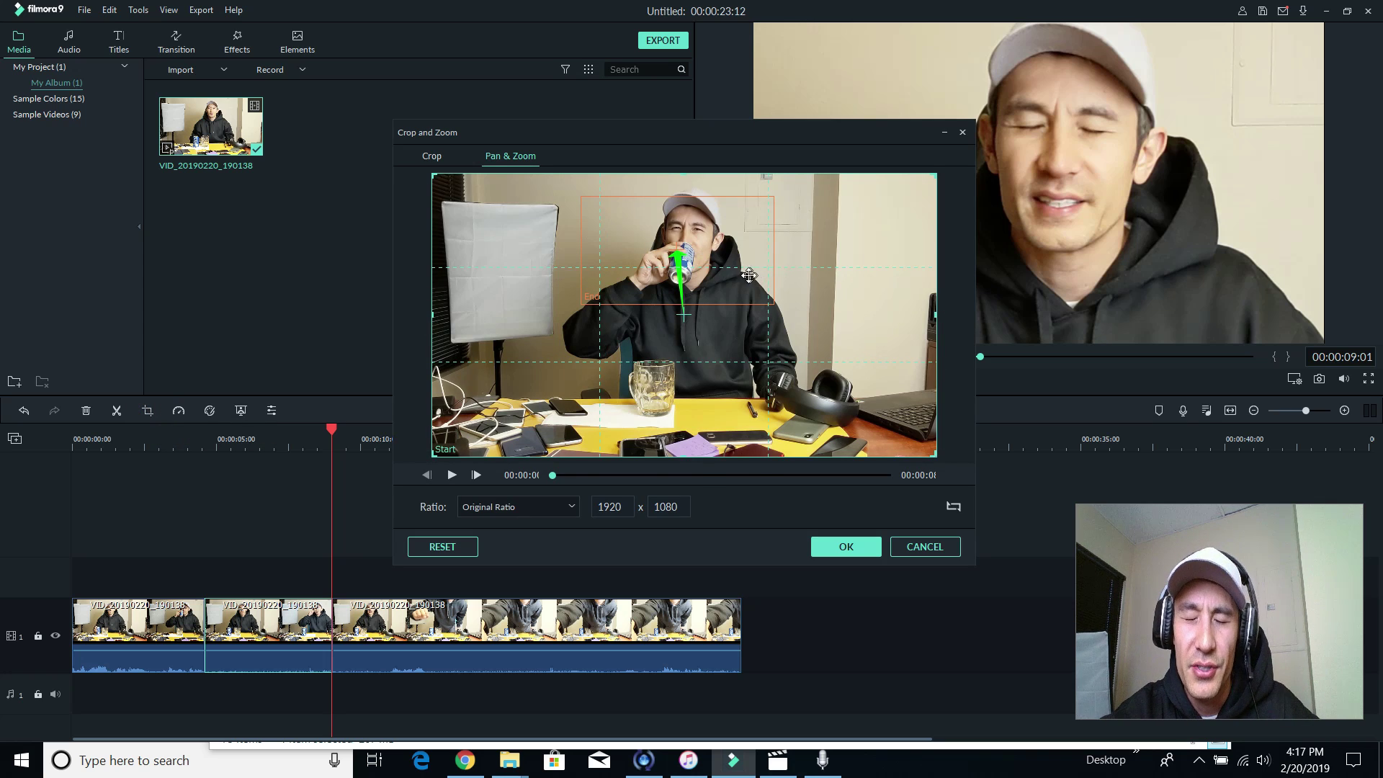
pyautogui.click(742, 282)
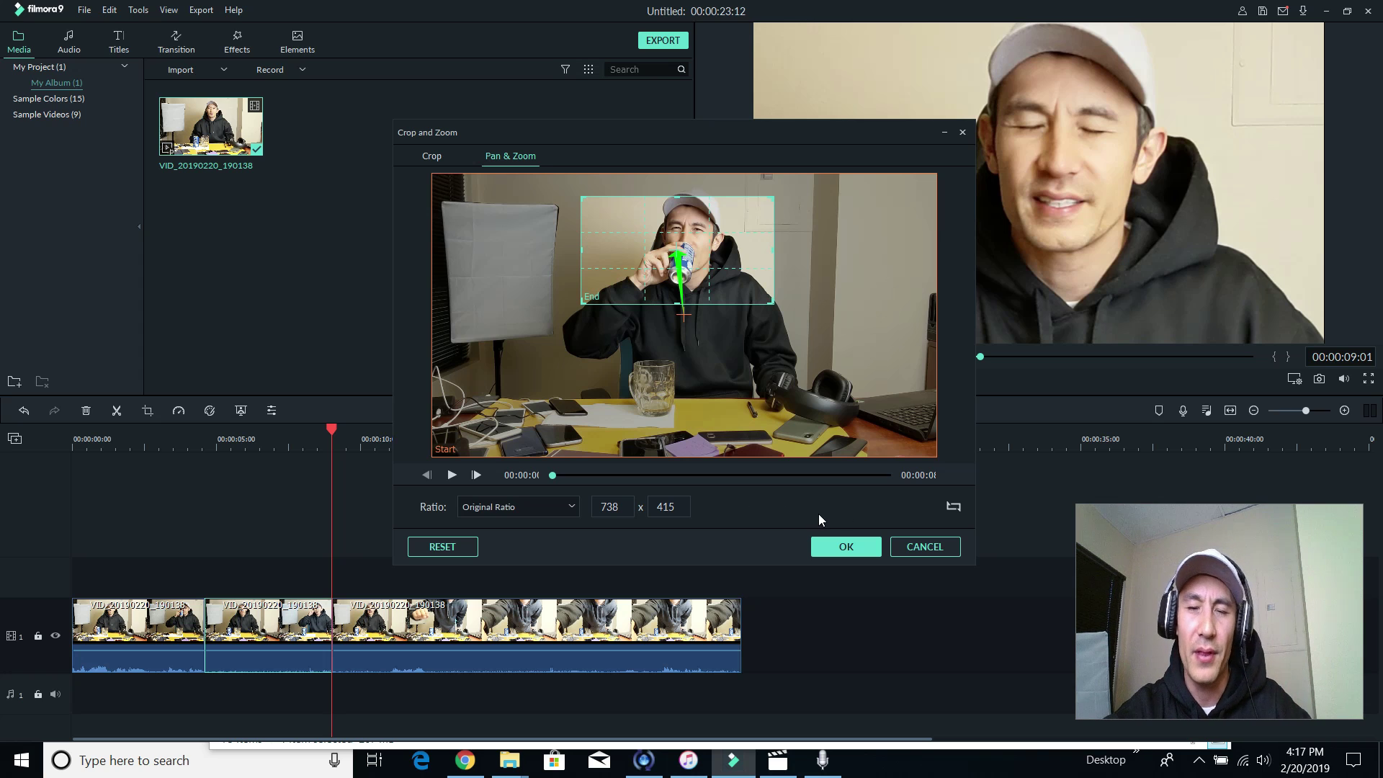
pyautogui.click(835, 547)
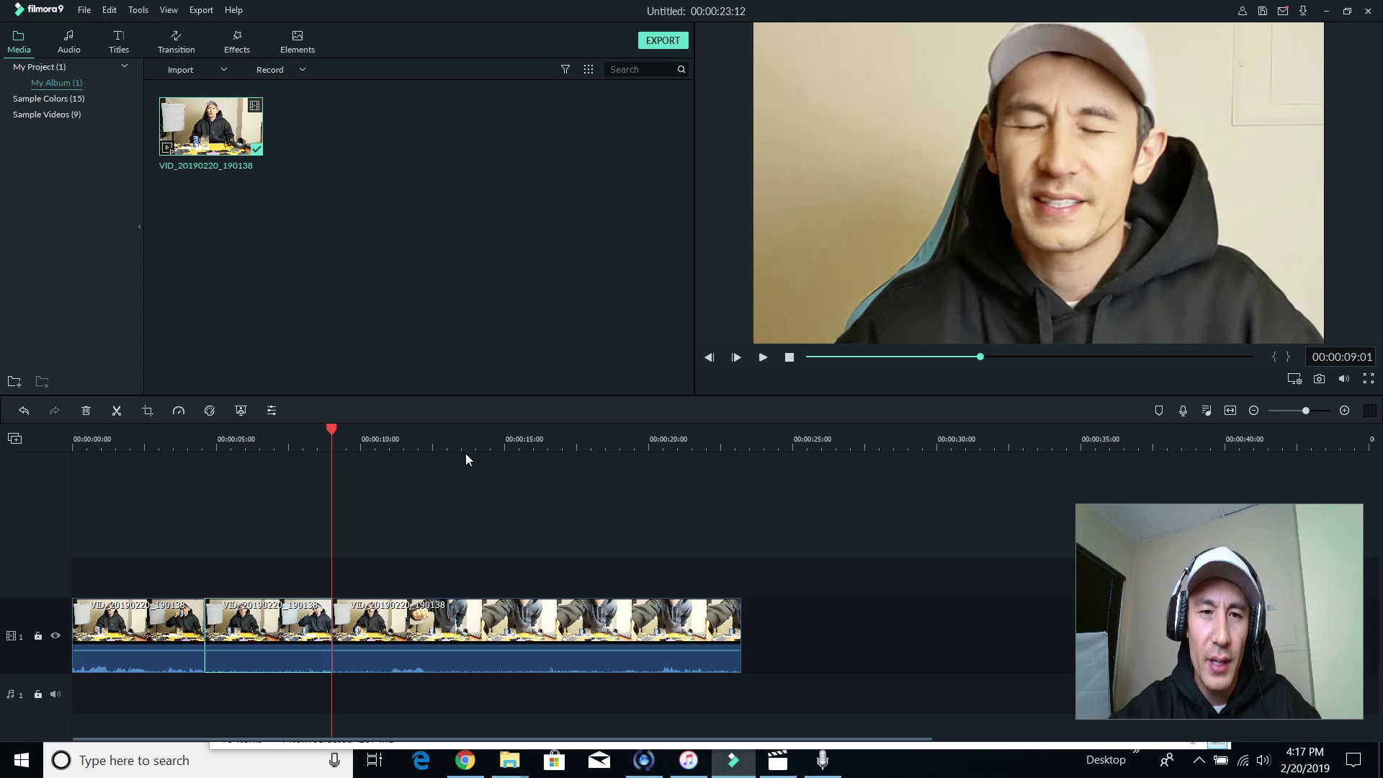
# Step: Split the last segment at 00:00:09:27 and select the short piece directly after the middle segment
pyautogui.moveTo(334, 428); pyautogui.dragTo(347, 431)
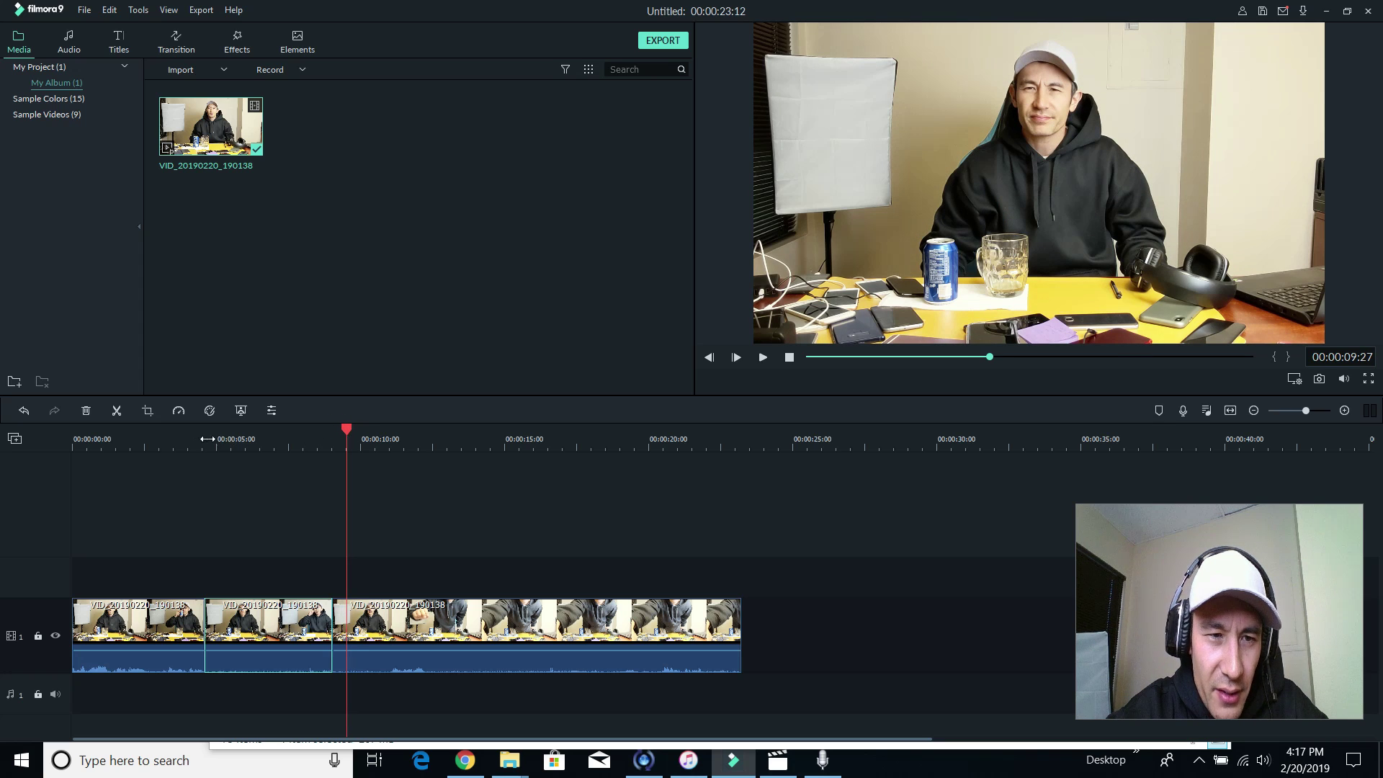
pyautogui.click(117, 411)
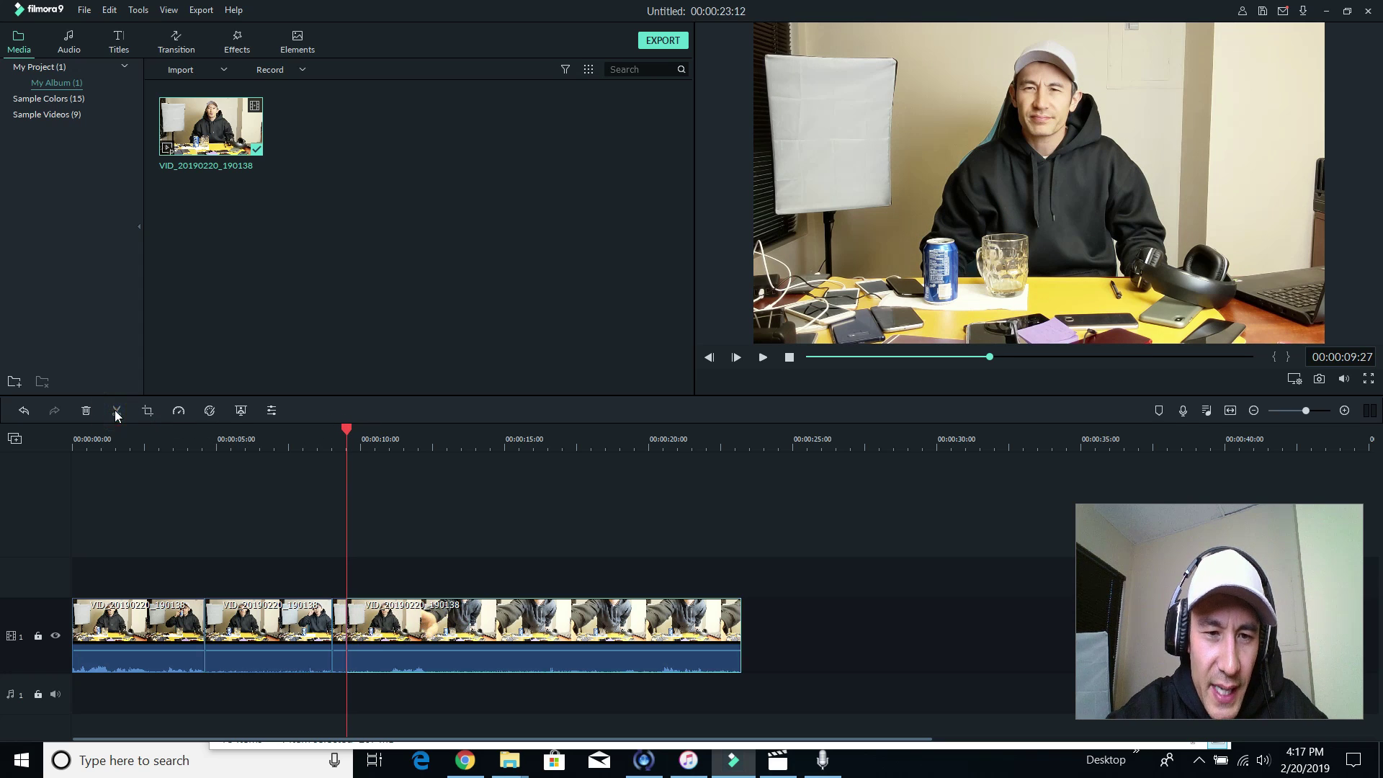
pyautogui.click(342, 620)
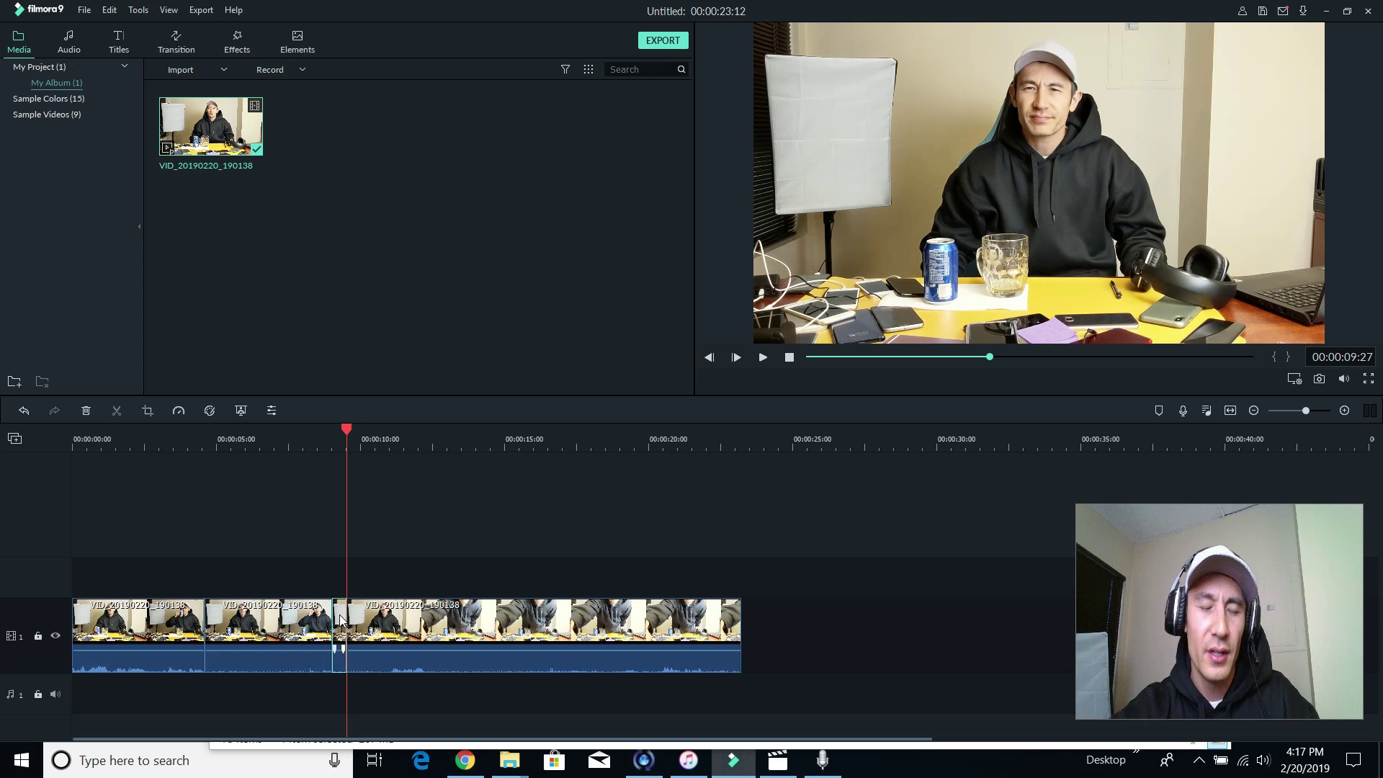
# Step: Look up the End frame's dimensions in the zoomed middle segment's Pan & Zoom settings
pyautogui.click(315, 440)
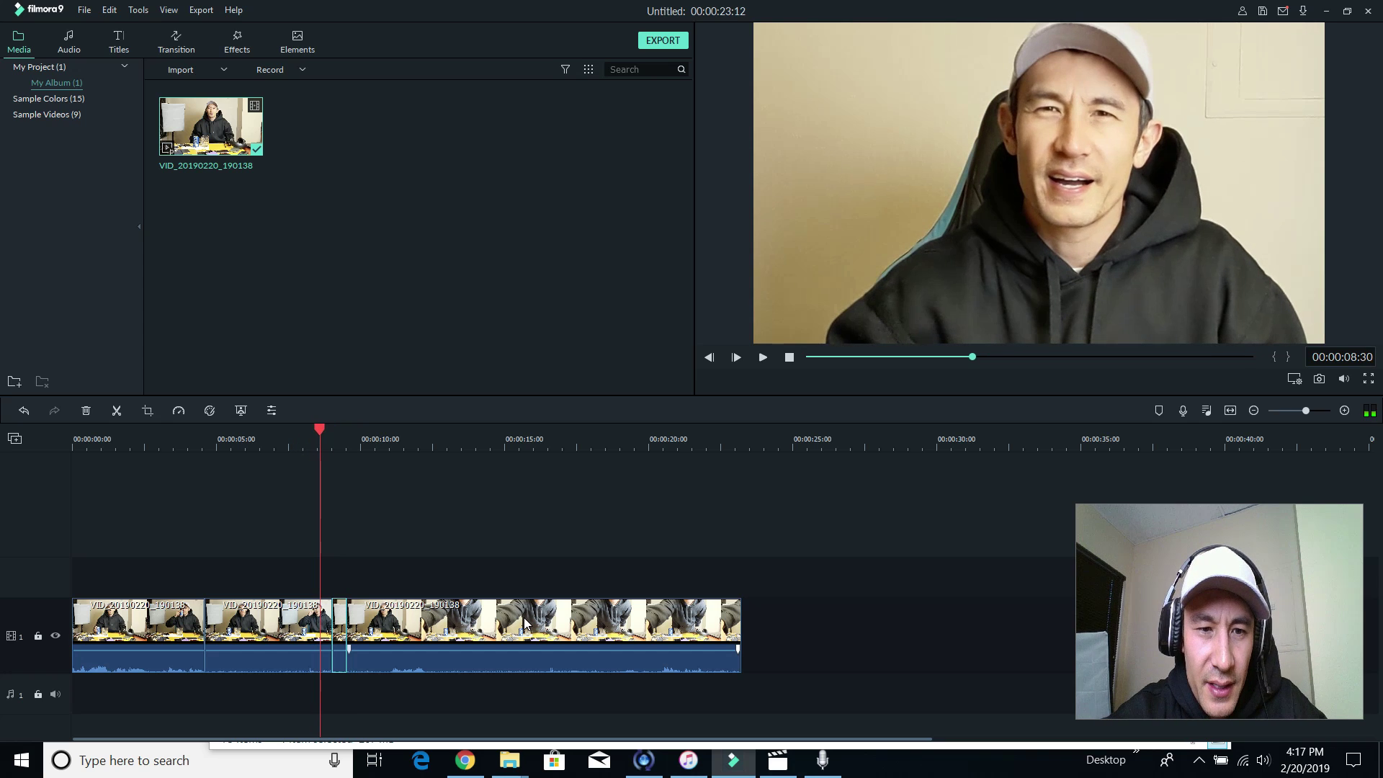
pyautogui.click(251, 618)
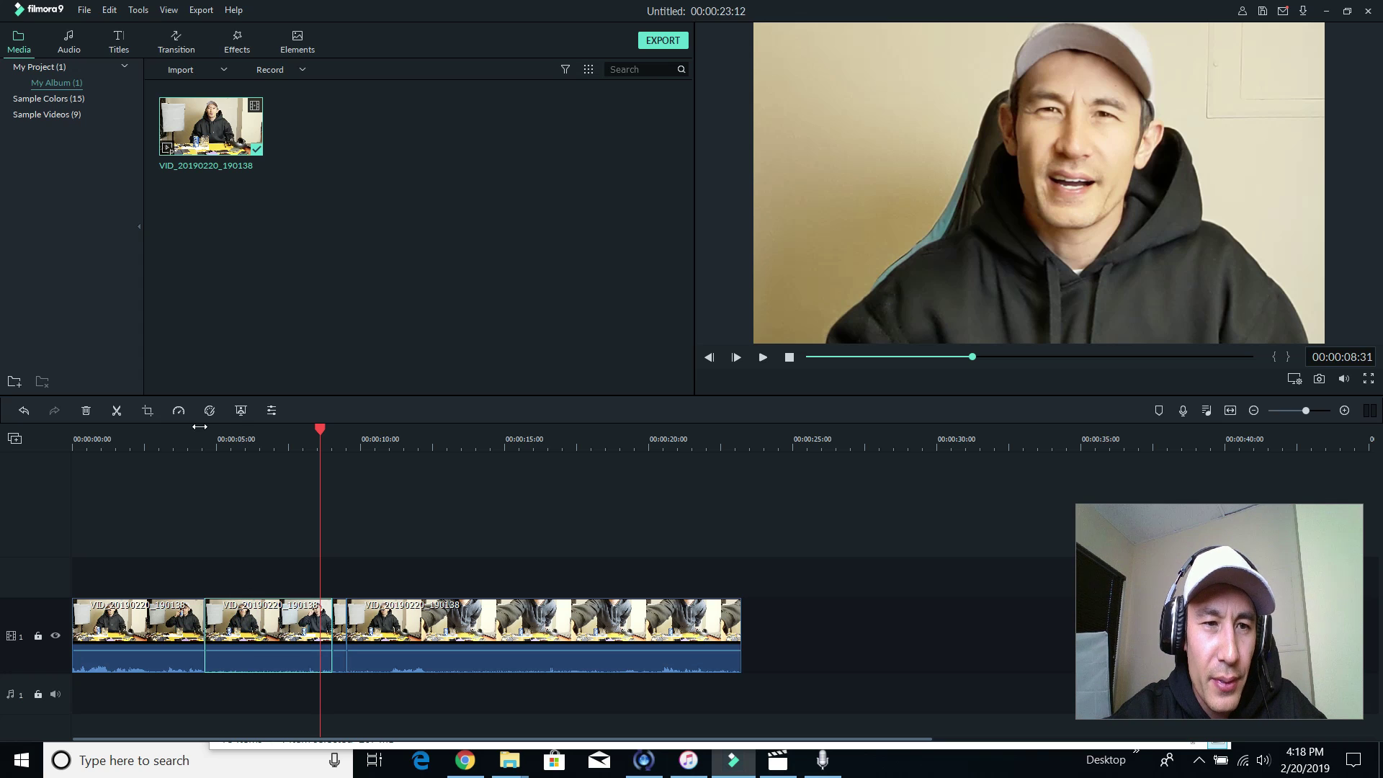
pyautogui.click(148, 410)
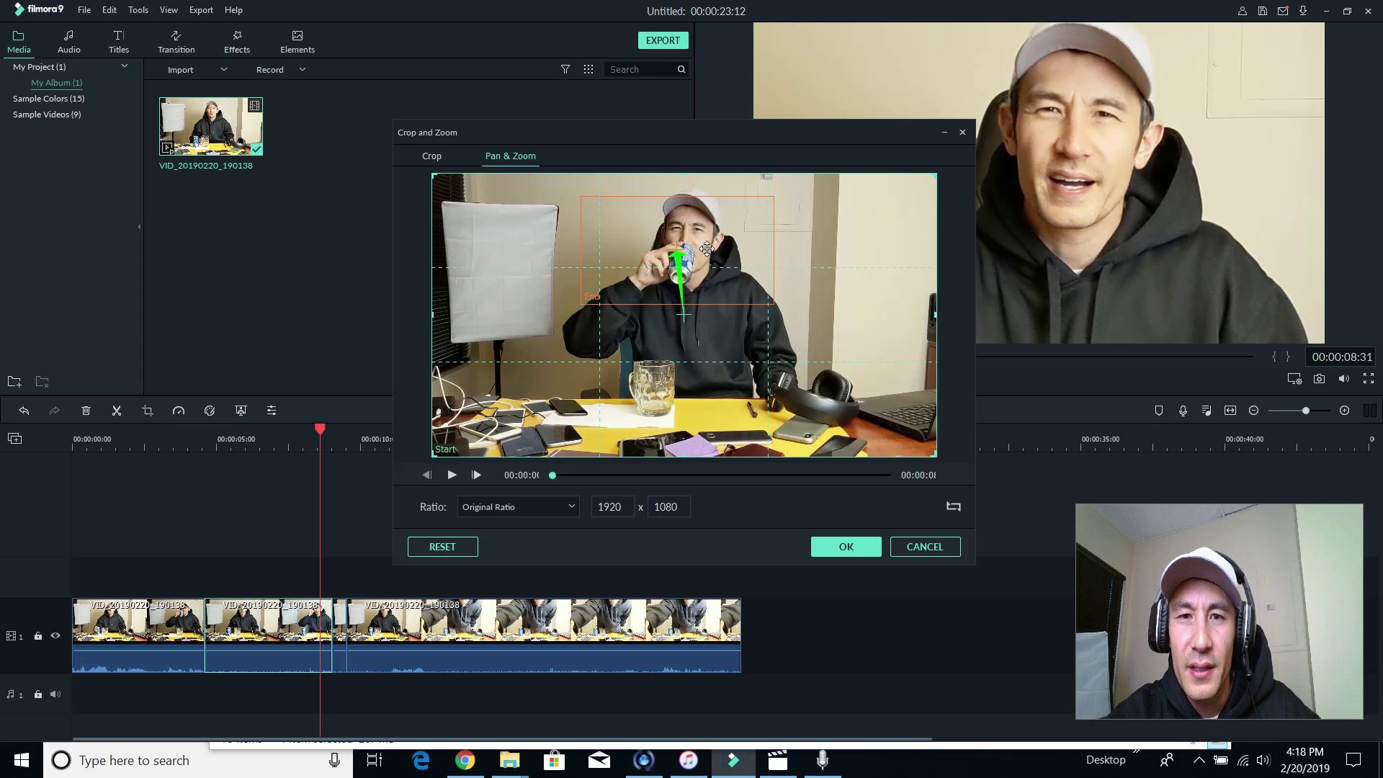
pyautogui.click(734, 236)
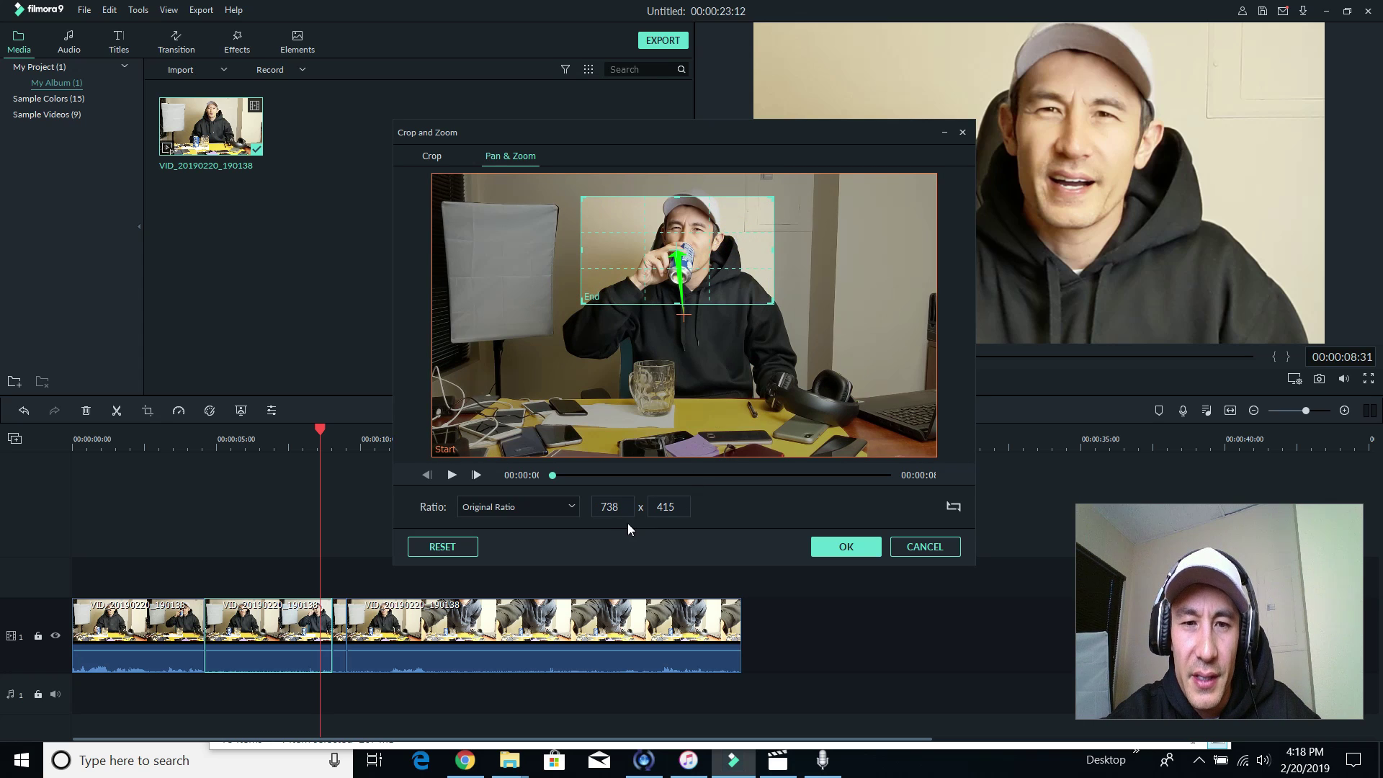
pyautogui.click(846, 549)
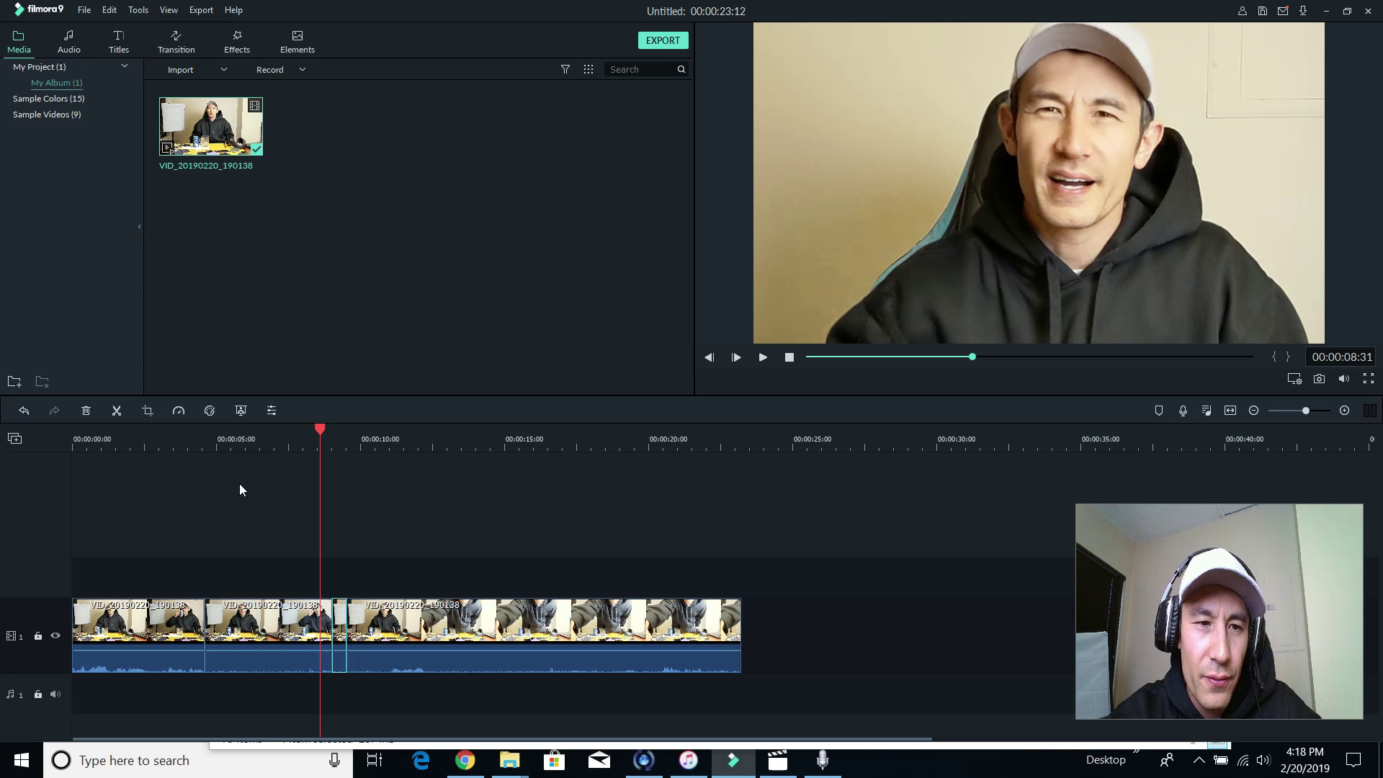
# Step: Crop the short segment to 738 x 415, position the crop frame around the man's head, and apply it
pyautogui.click(149, 412)
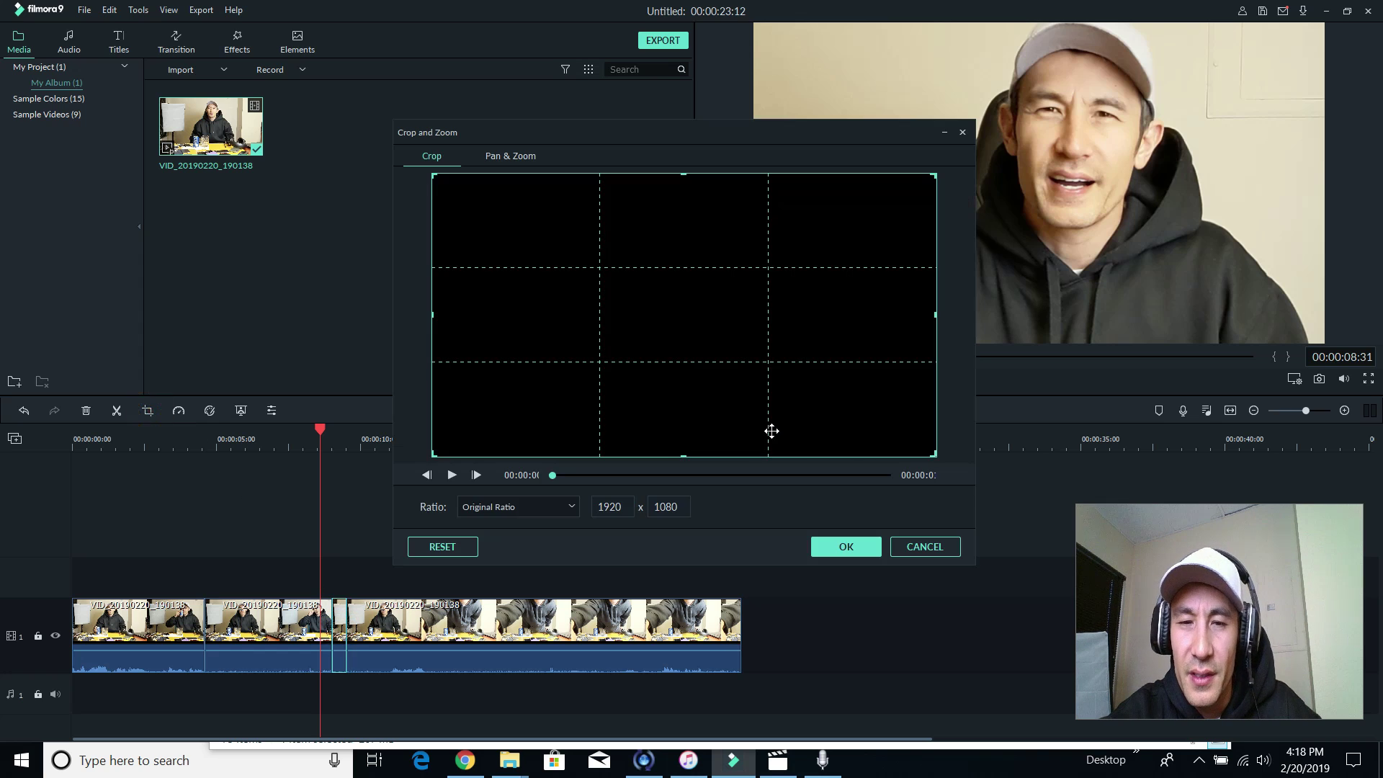
pyautogui.doubleClick(626, 507)
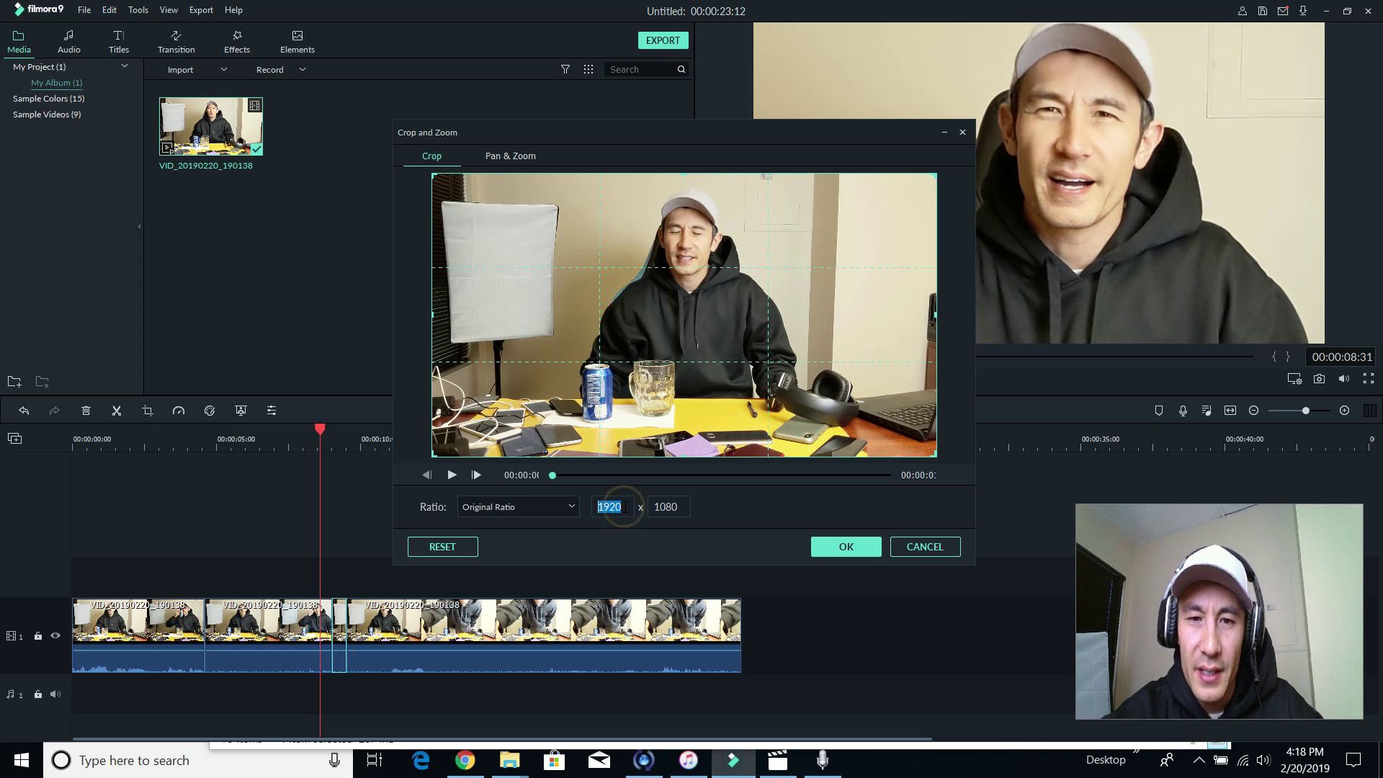
pyautogui.write('738')
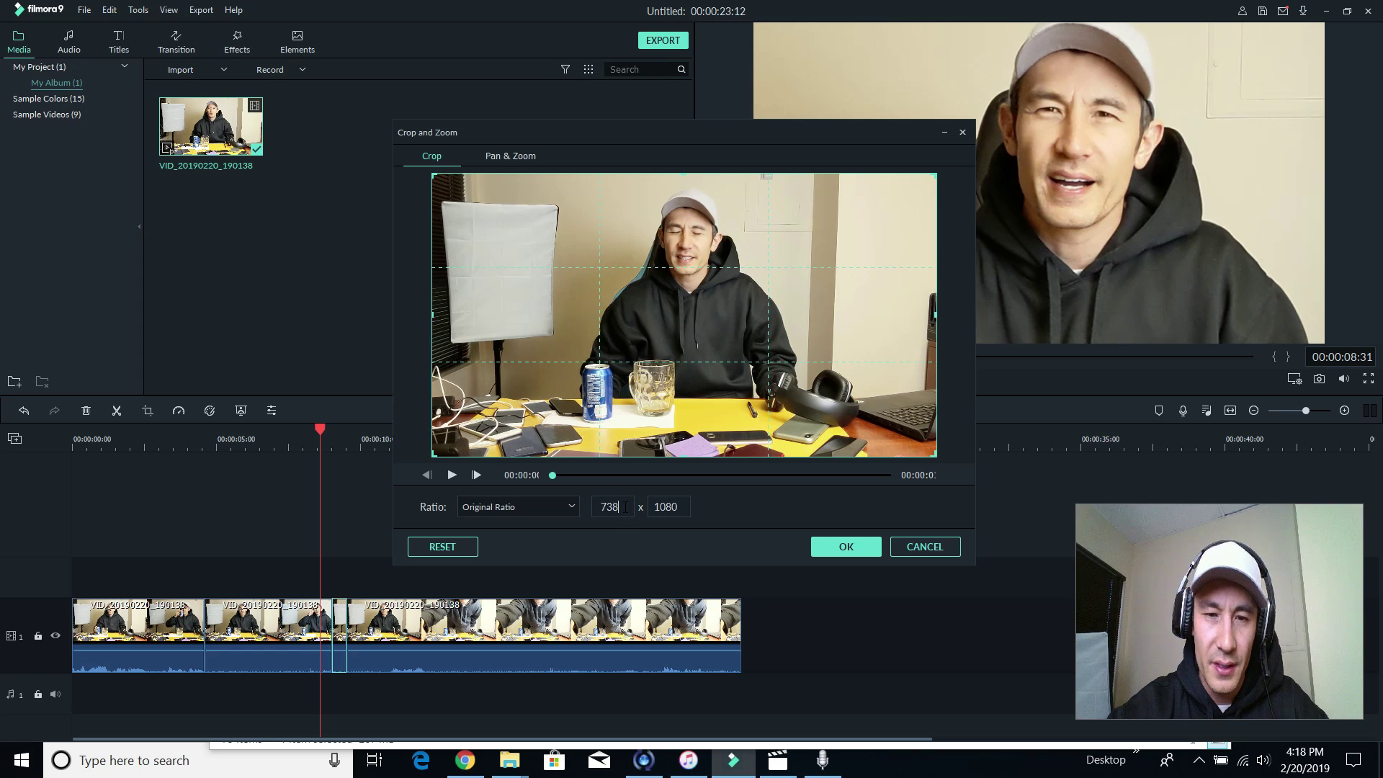
pyautogui.press('Tab')
pyautogui.write('415')
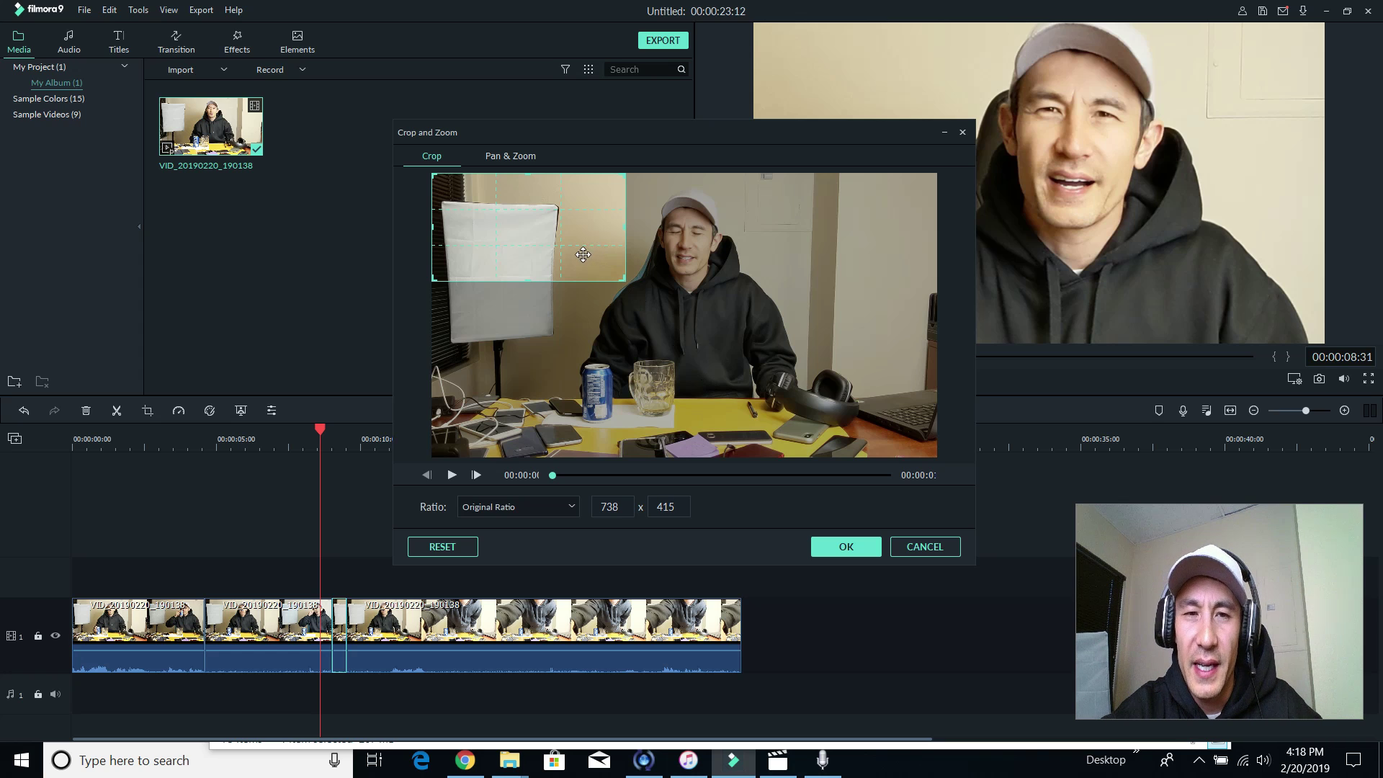
pyautogui.moveTo(595, 257); pyautogui.dragTo(739, 257)
pyautogui.click(864, 550)
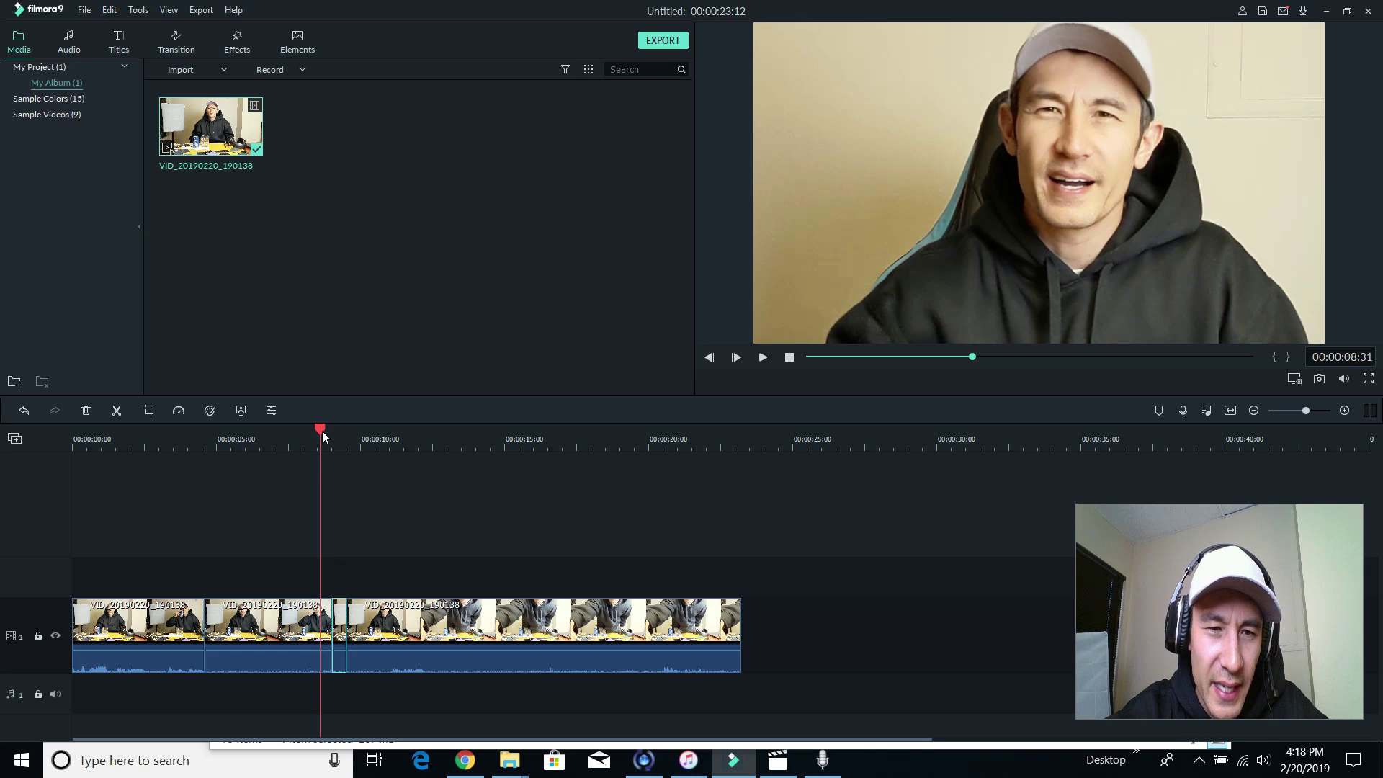
# Step: Shift the short segment's crop frame slightly down and toward the softbox to match the zoomed framing at 00:00:09:01
pyautogui.moveTo(319, 430); pyautogui.dragTo(331, 439)
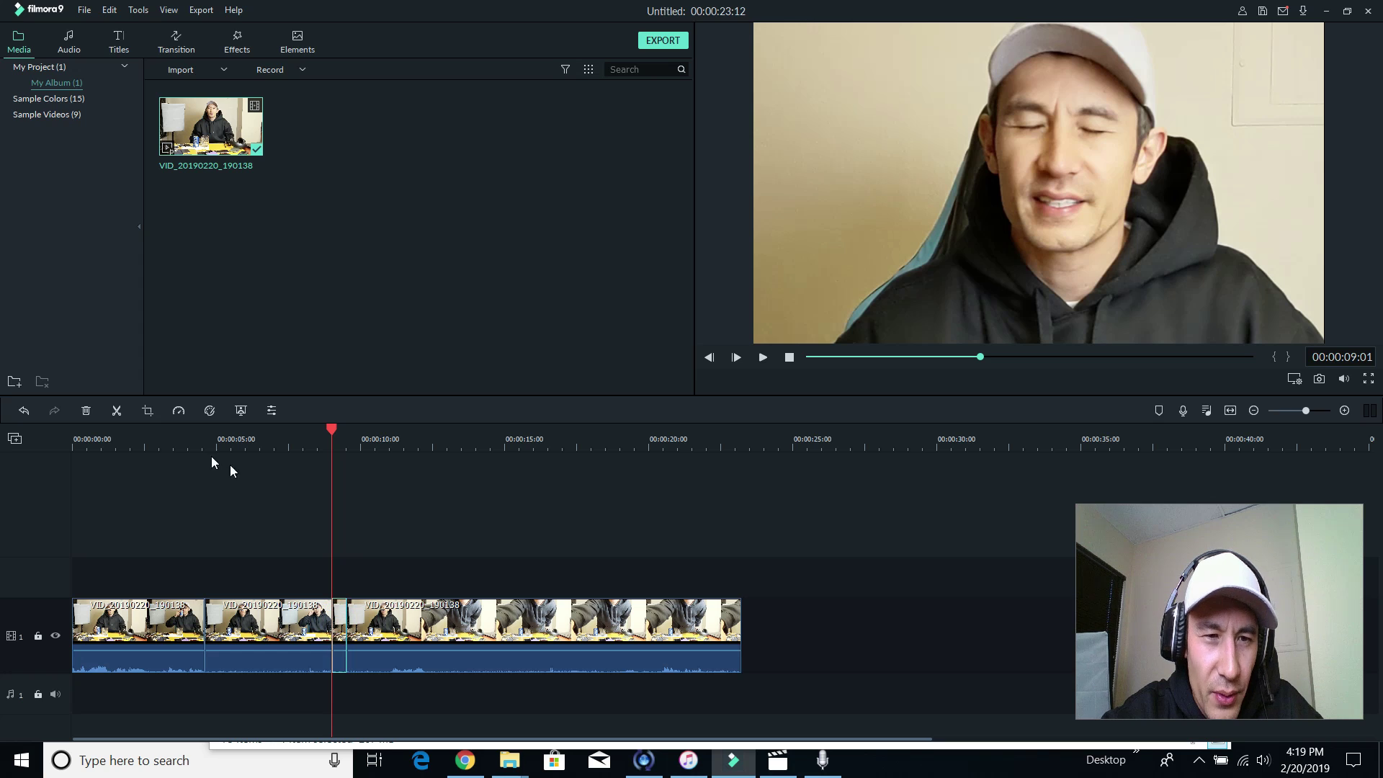
pyautogui.click(146, 411)
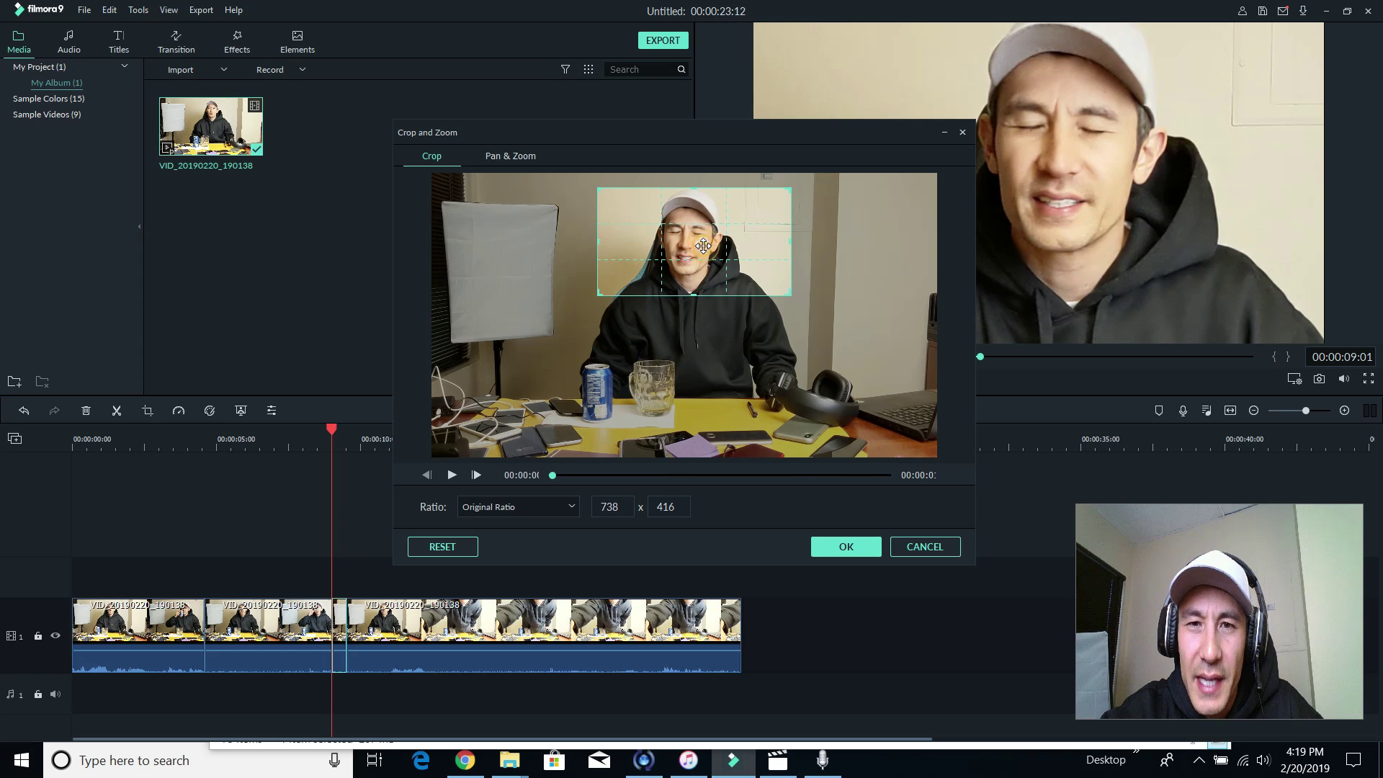
pyautogui.moveTo(704, 245); pyautogui.dragTo(694, 254)
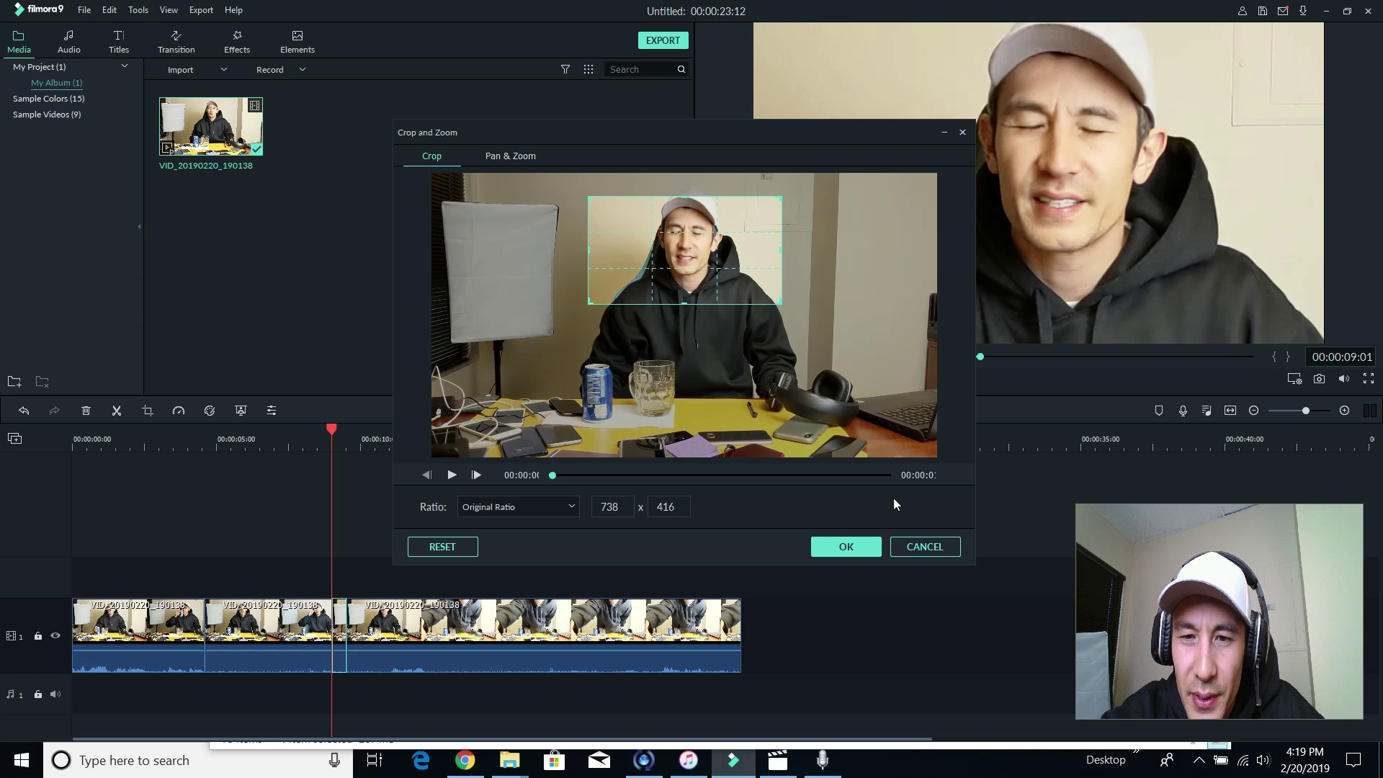
pyautogui.click(848, 547)
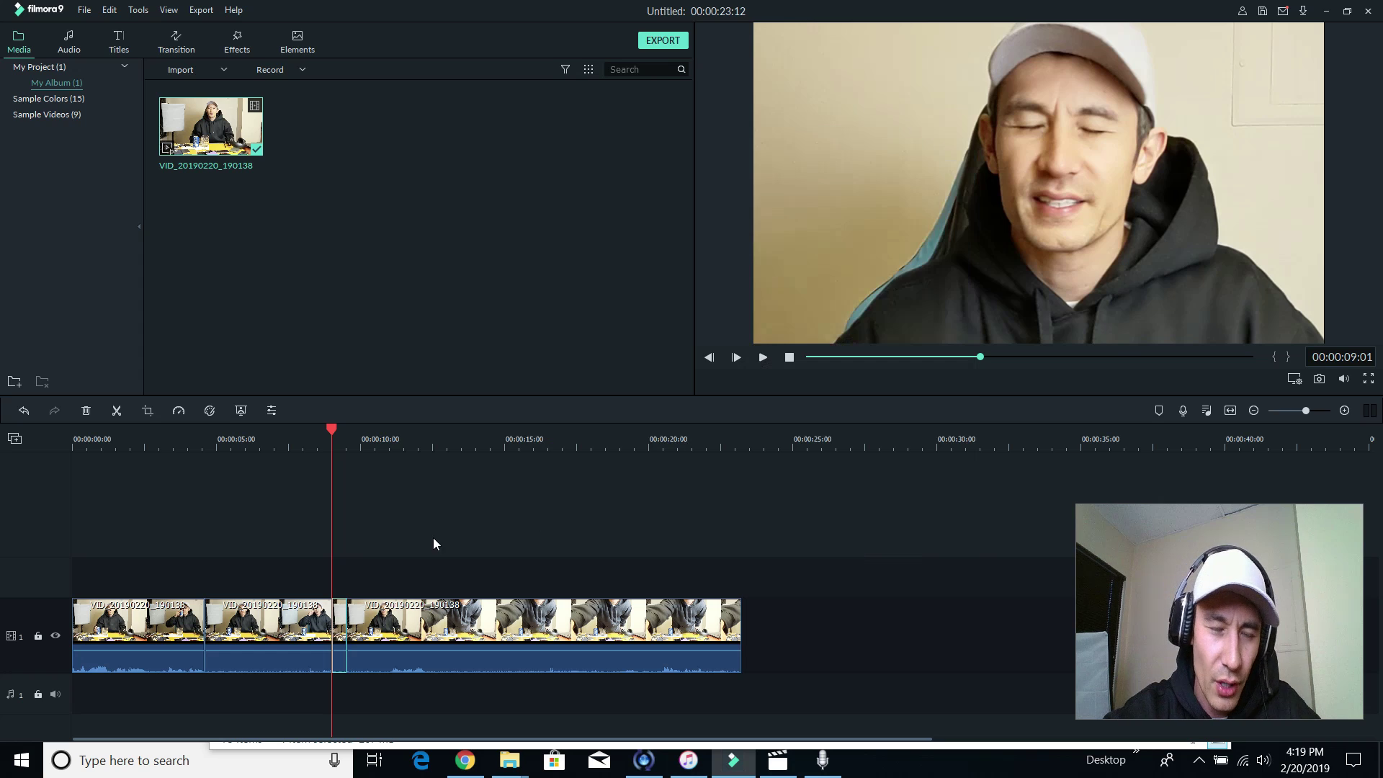
# Step: Play the timeline from 00:00:03:16 through the zoomed and cropped segments to review the transition between them
pyautogui.click(173, 441)
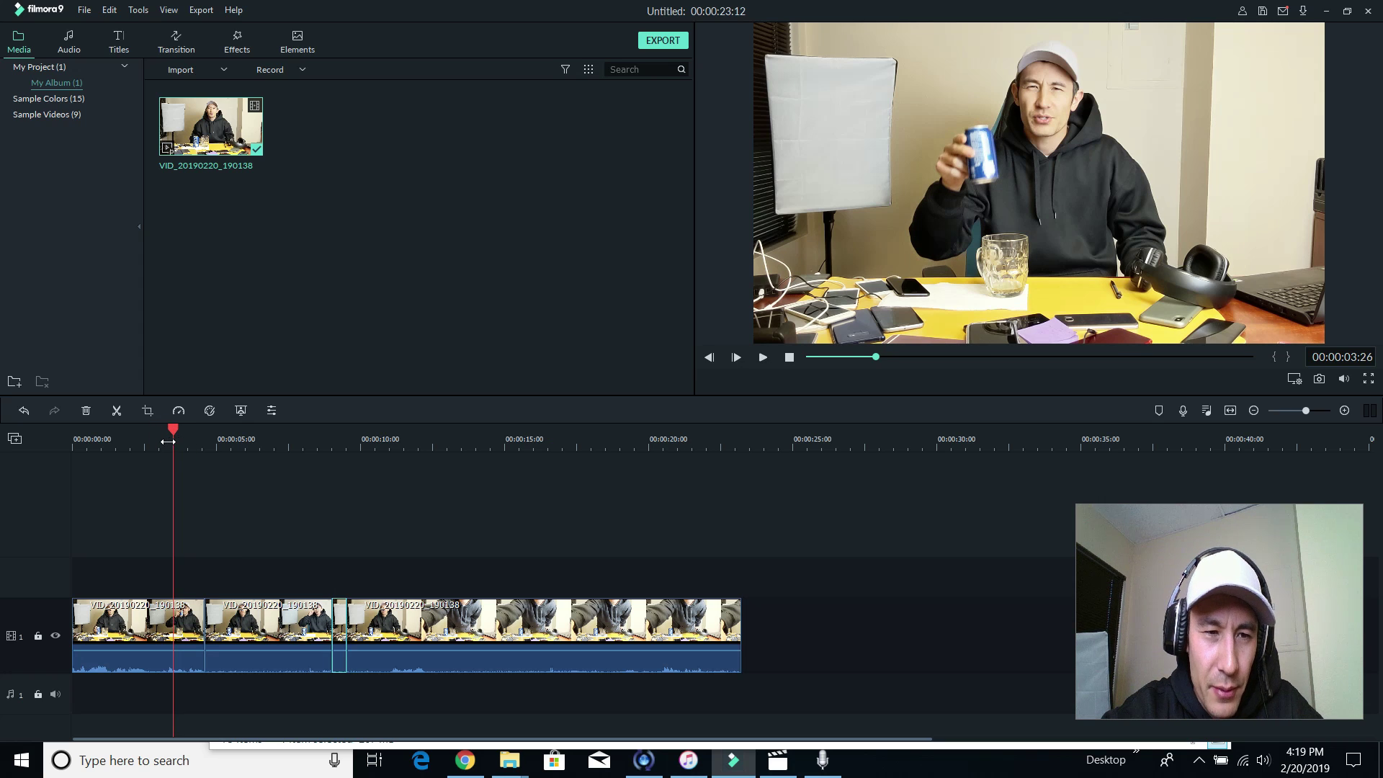
pyautogui.click(167, 441)
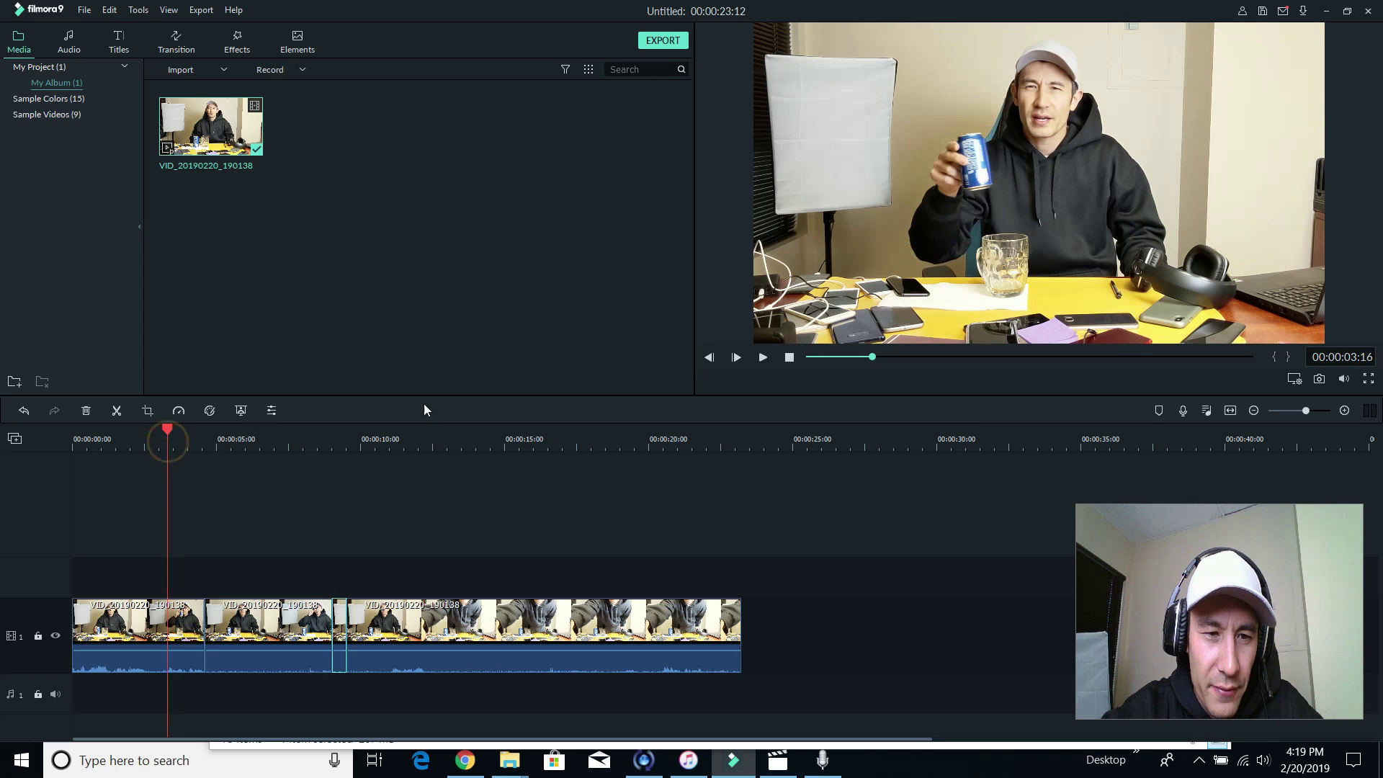
pyautogui.click(764, 358)
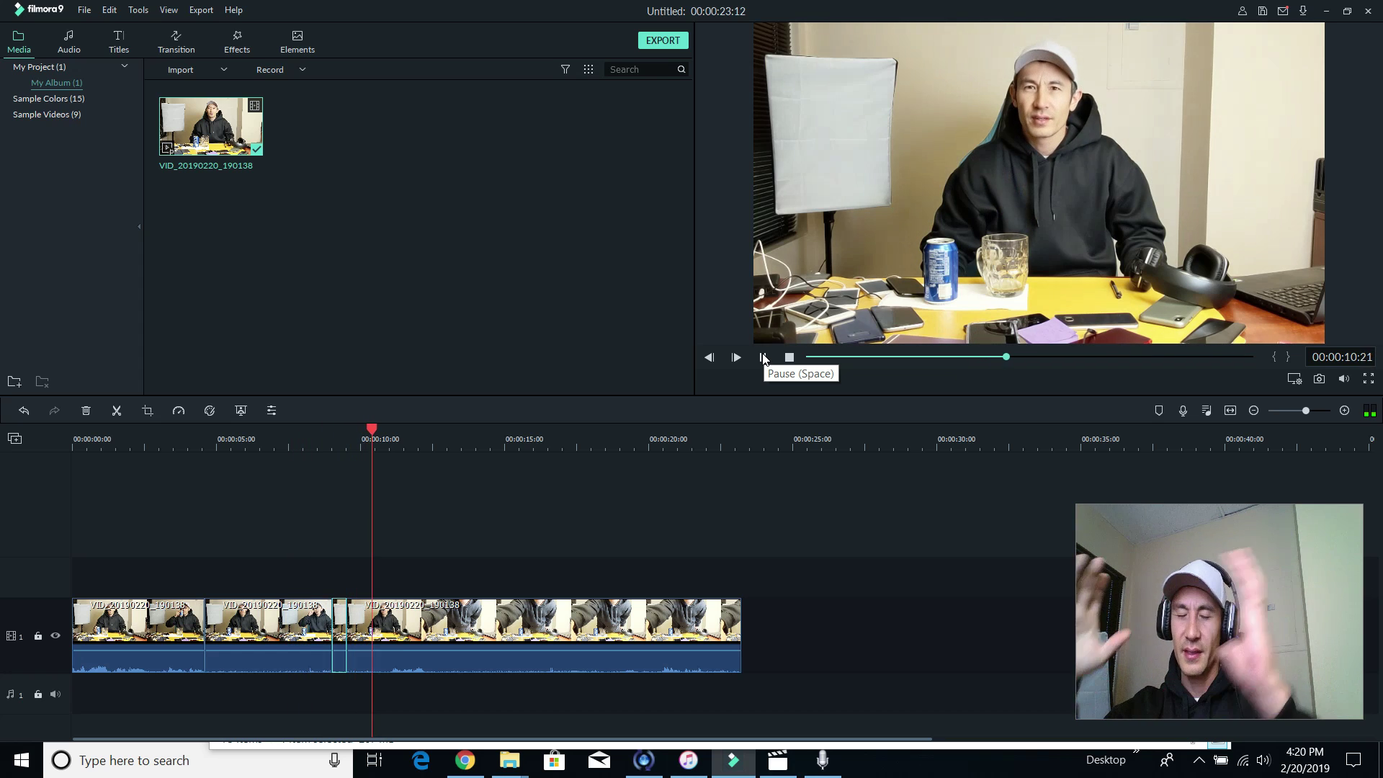
pyautogui.click(764, 358)
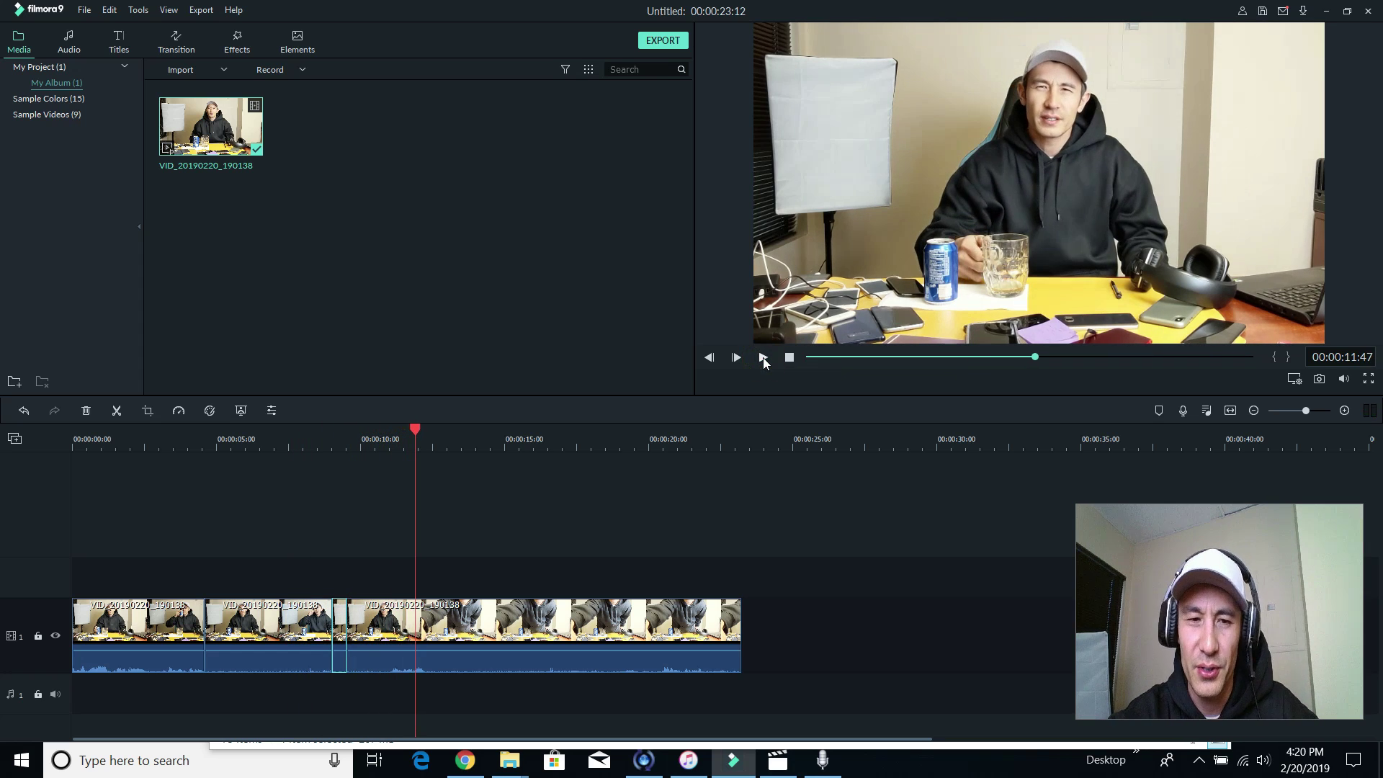